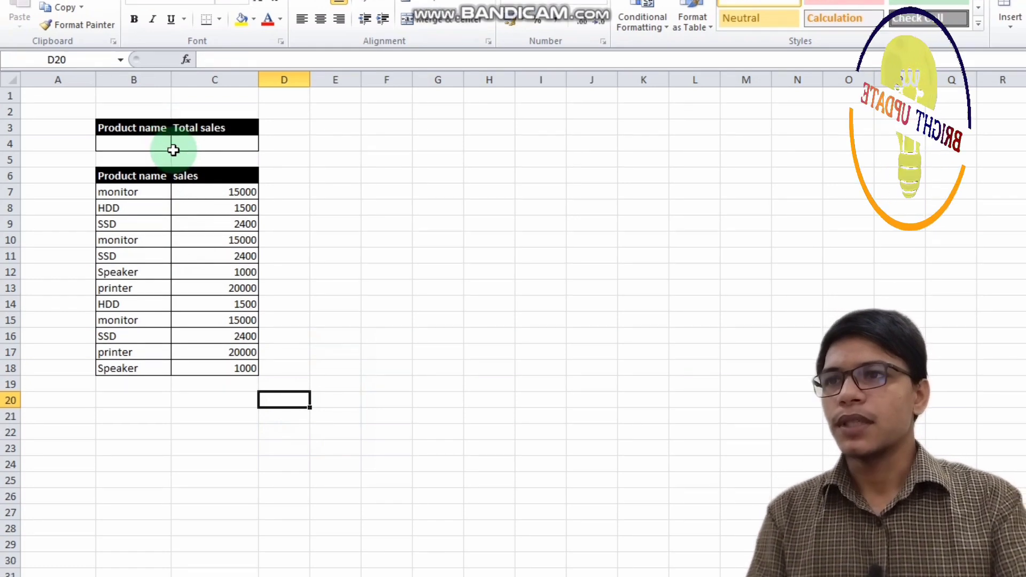
Review the headers of the Product name and Total sales summary table and the first product entry in the sales list.
drag(133, 111, 214, 128)
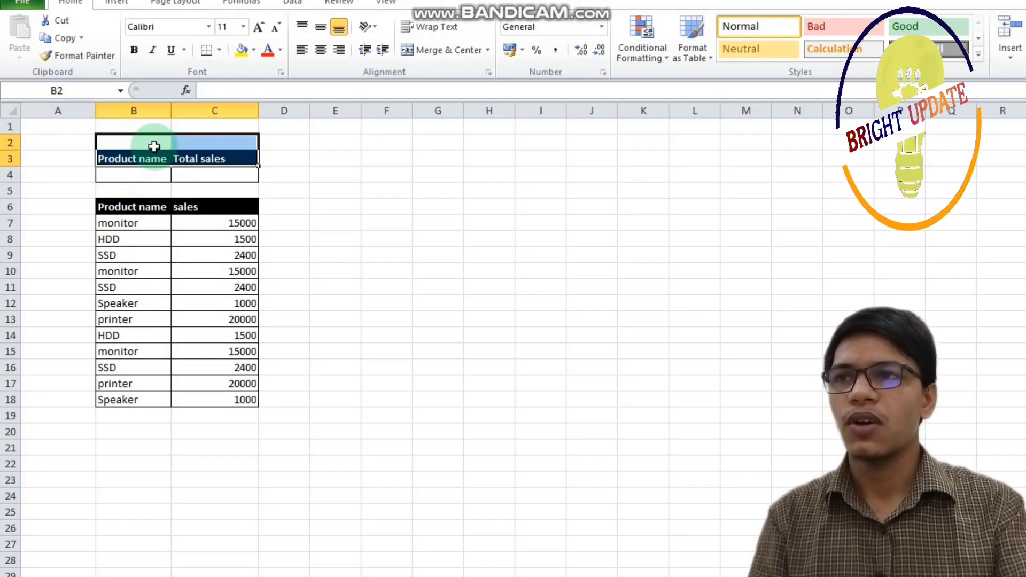
drag(154, 146, 201, 157)
click(339, 142)
click(136, 166)
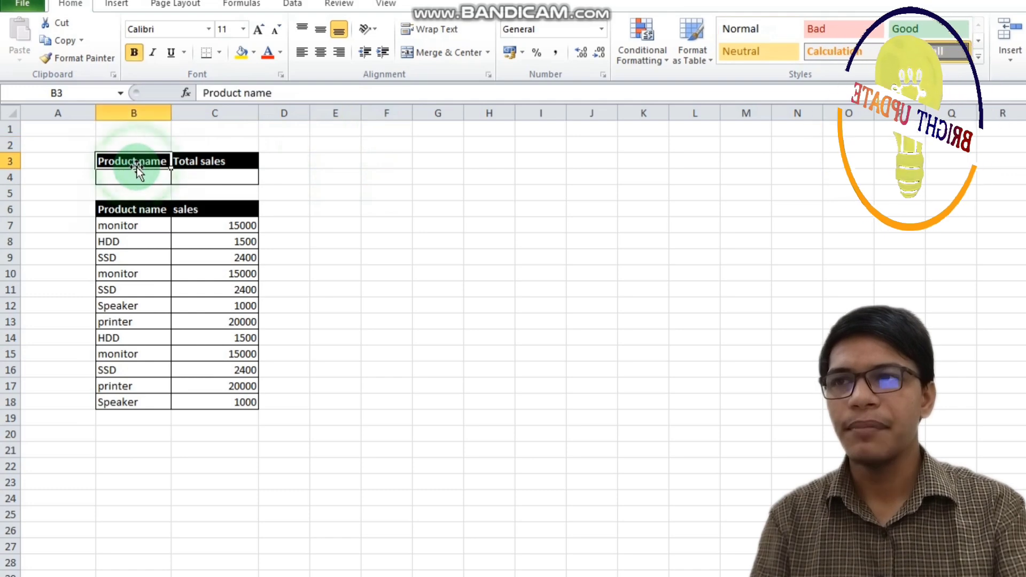
click(203, 165)
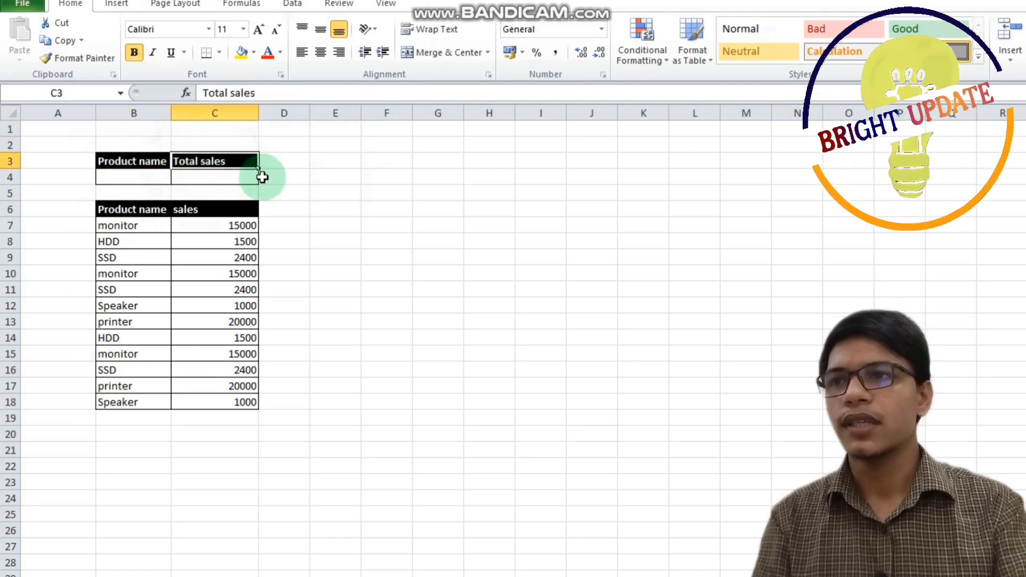
click(124, 222)
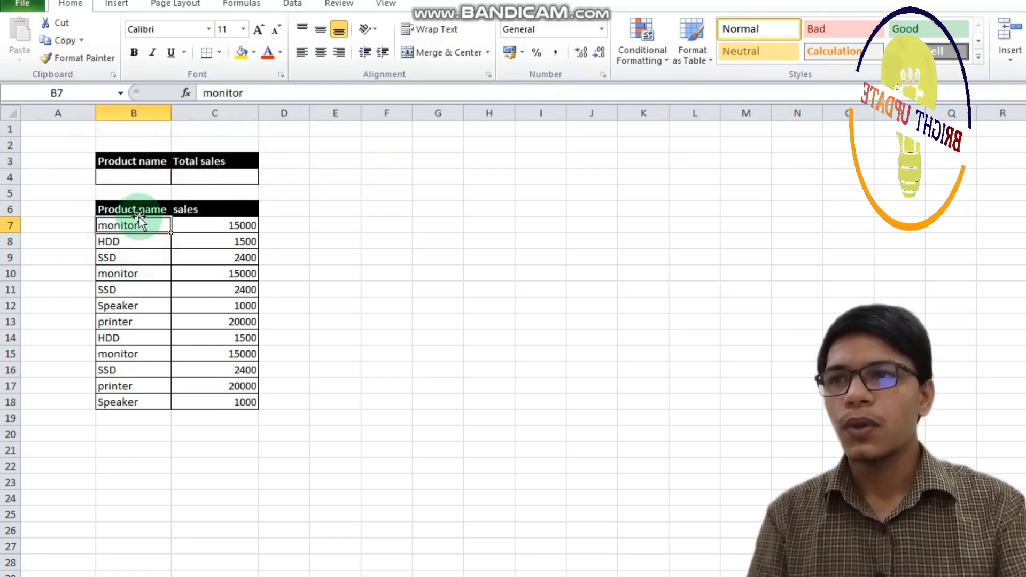
drag(134, 219, 121, 233)
key(ctrl+c)
drag(125, 286, 126, 289)
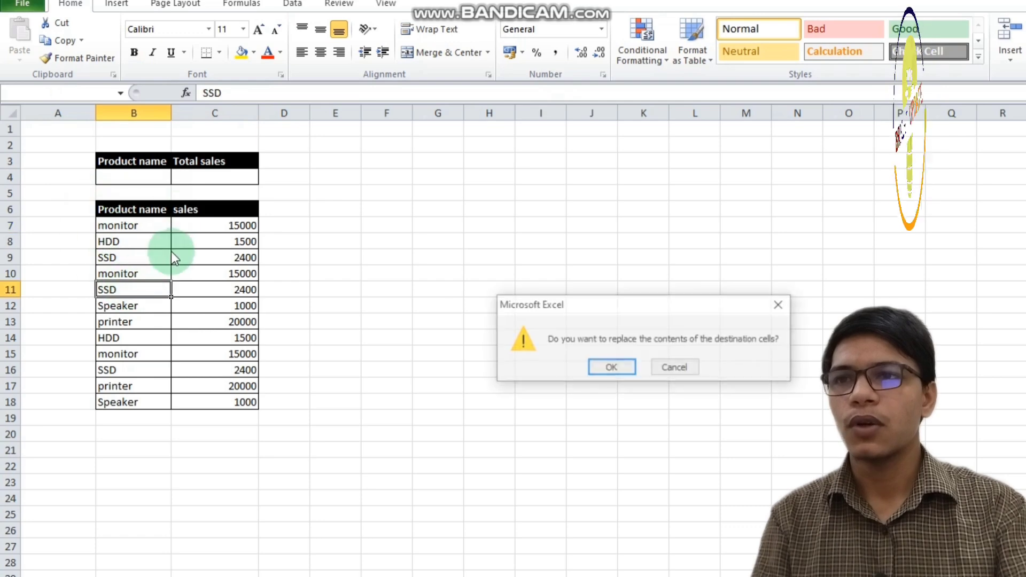
click(671, 367)
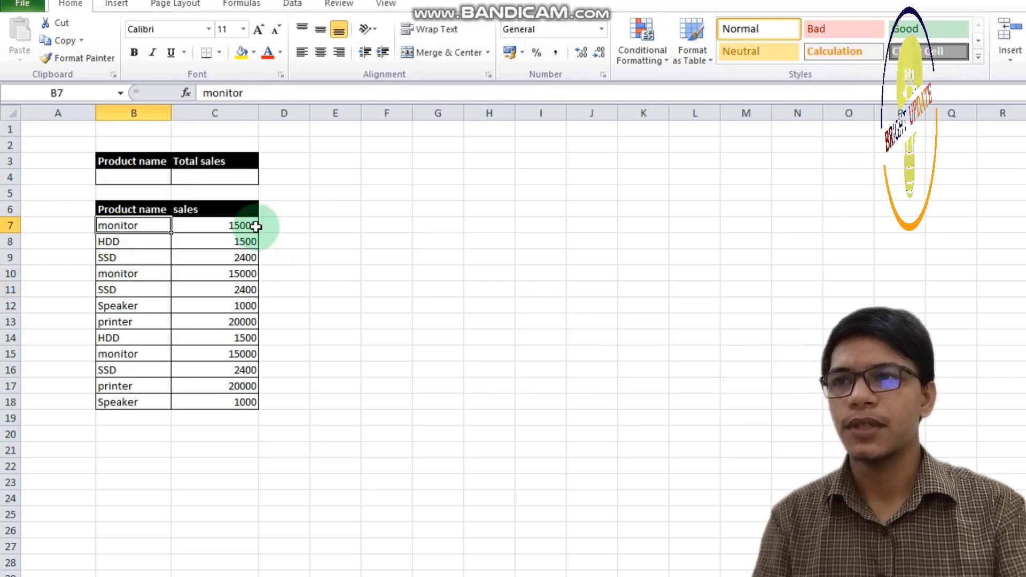
Examine the sales figures and headers of the product list, together with the summary table above it.
drag(236, 229, 235, 322)
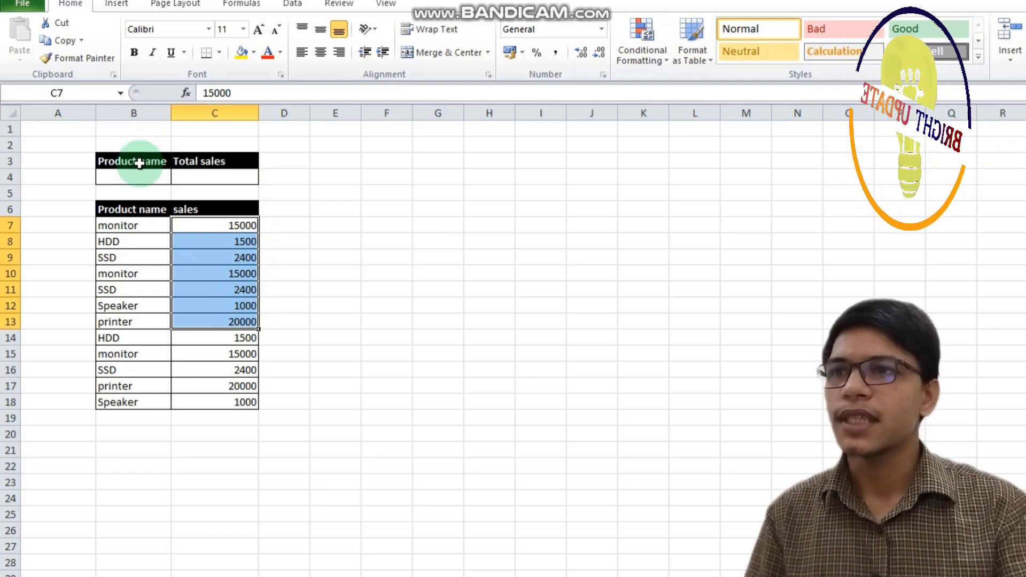
click(124, 209)
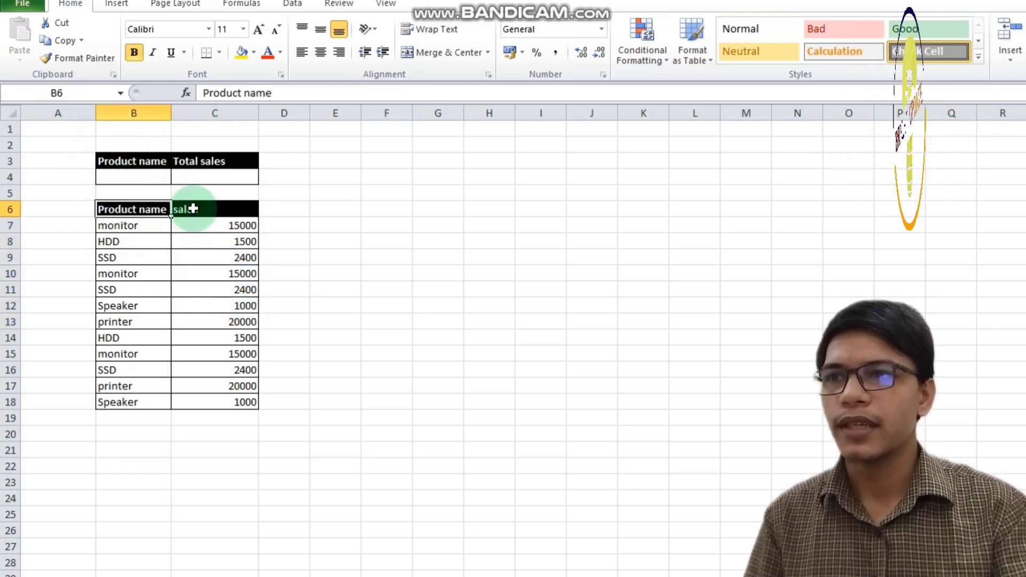
click(218, 211)
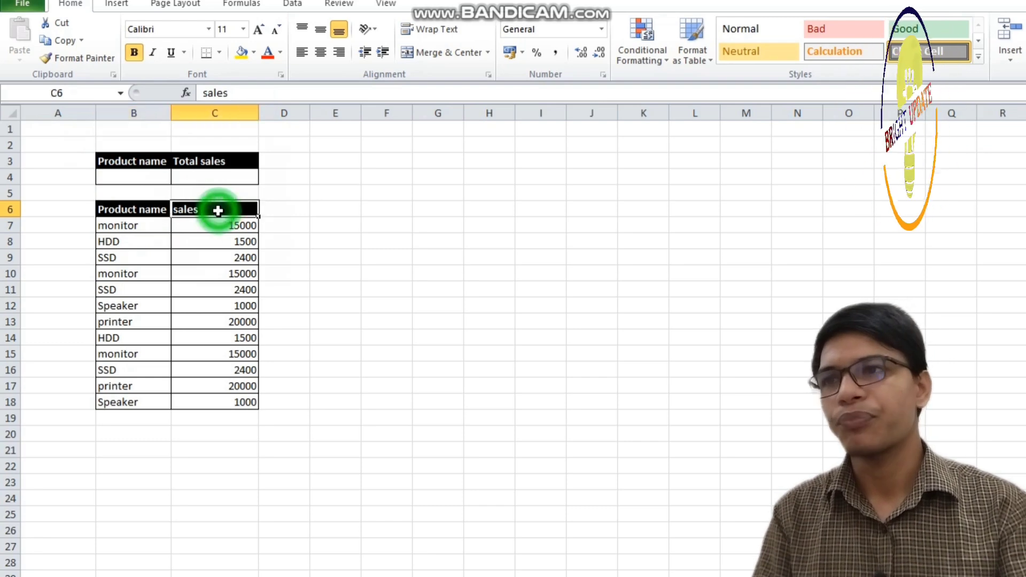
drag(85, 142, 278, 189)
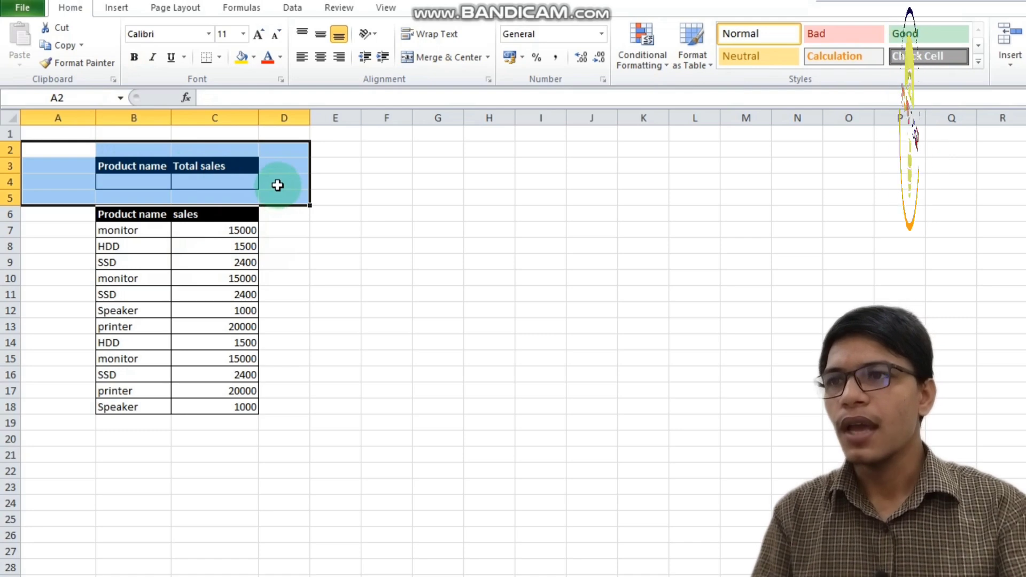
click(278, 189)
click(130, 230)
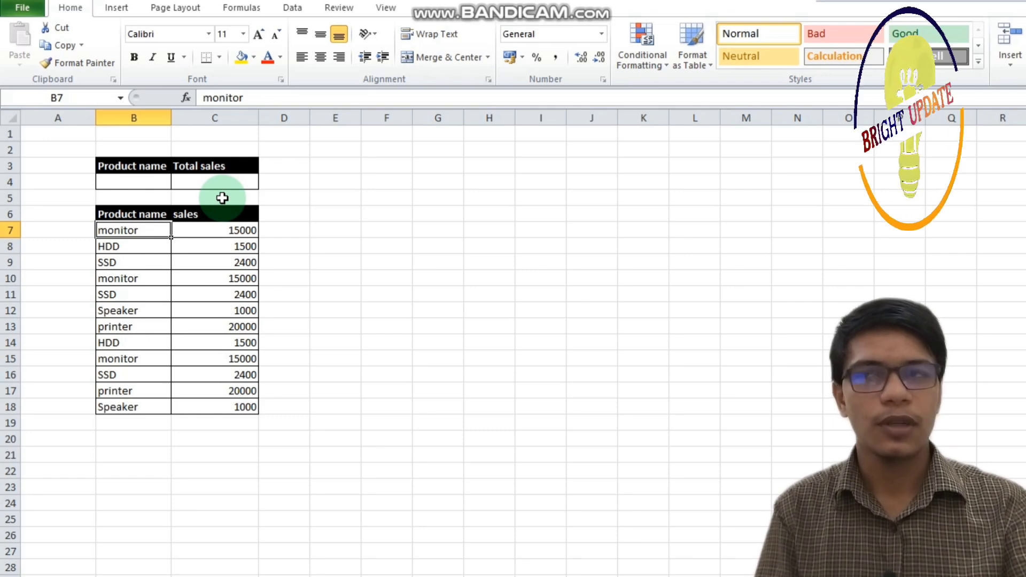
Compare the empty summary cells B4 and C4 with the product names and sales in the list below.
click(131, 182)
drag(133, 166, 269, 174)
click(269, 176)
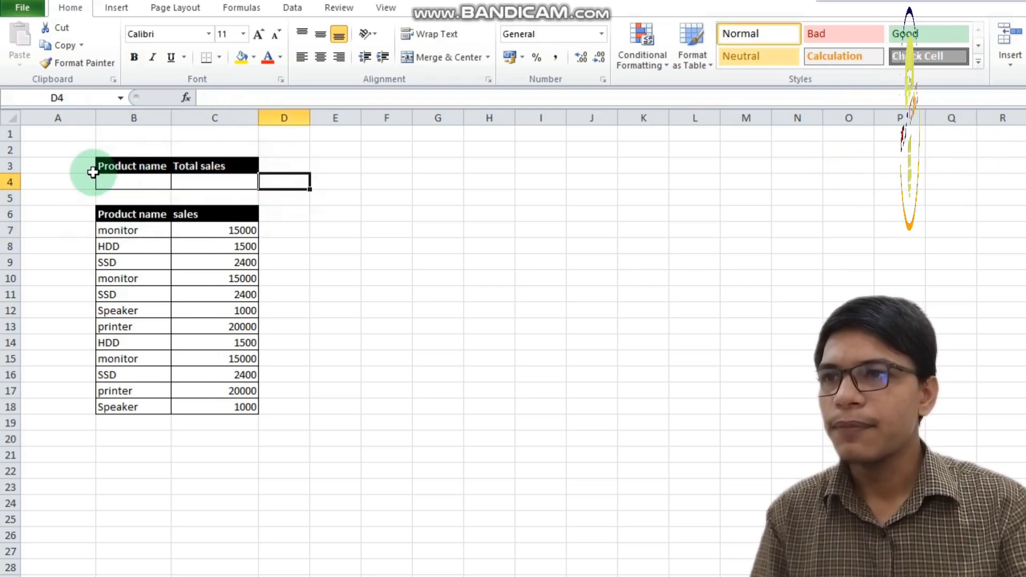
click(120, 183)
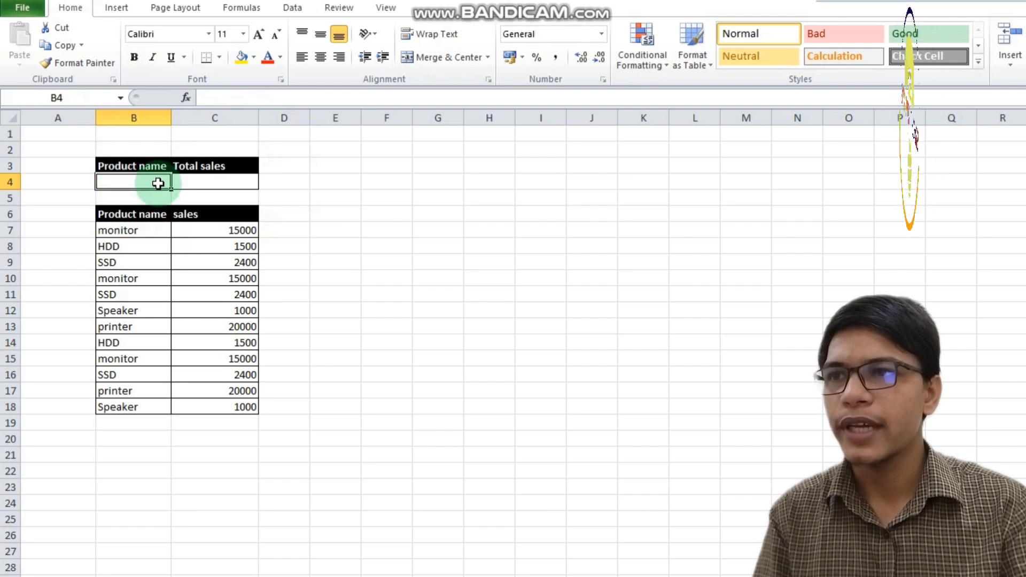
click(118, 231)
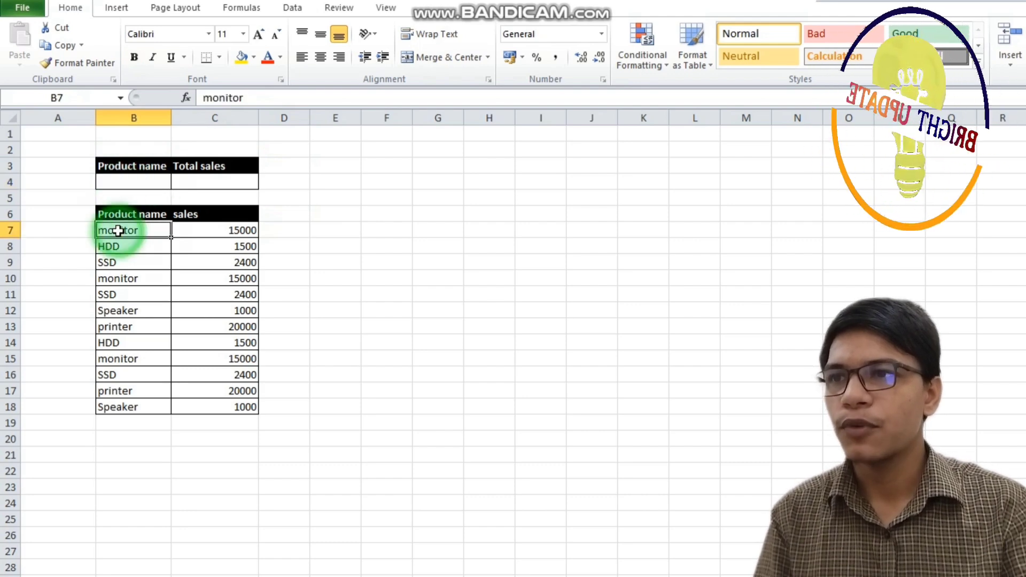
click(127, 185)
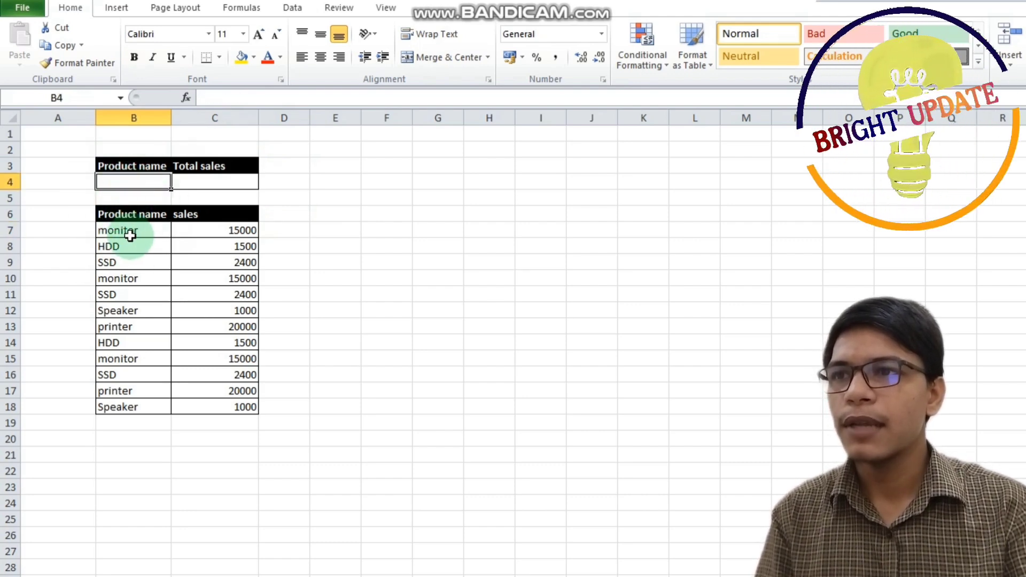
drag(131, 231, 212, 374)
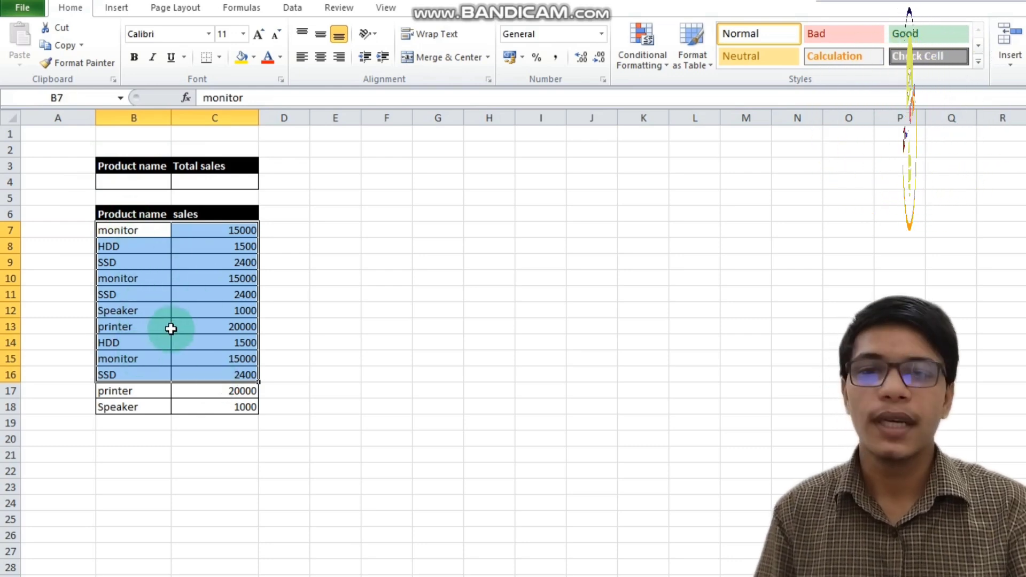
click(212, 183)
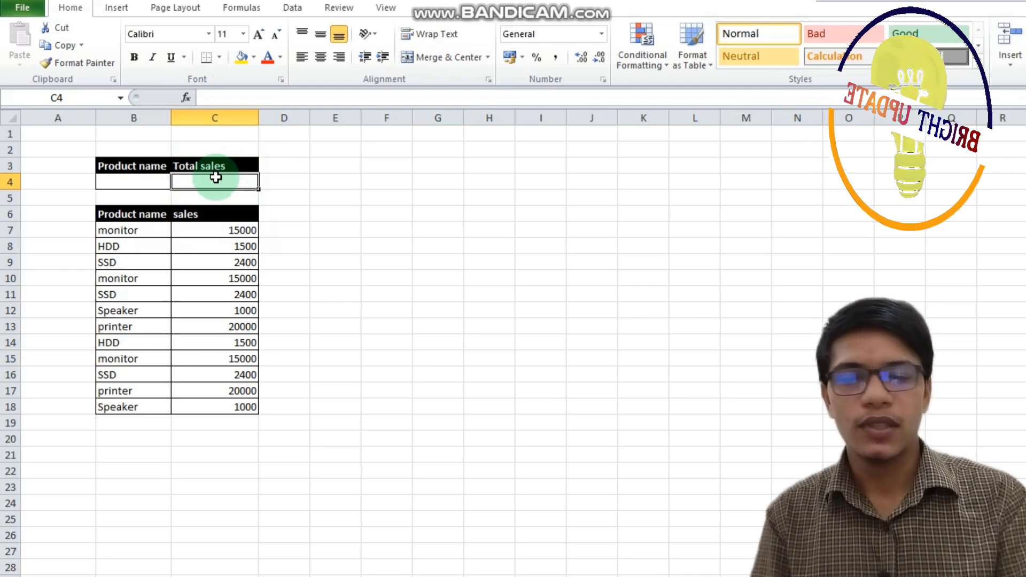
click(139, 182)
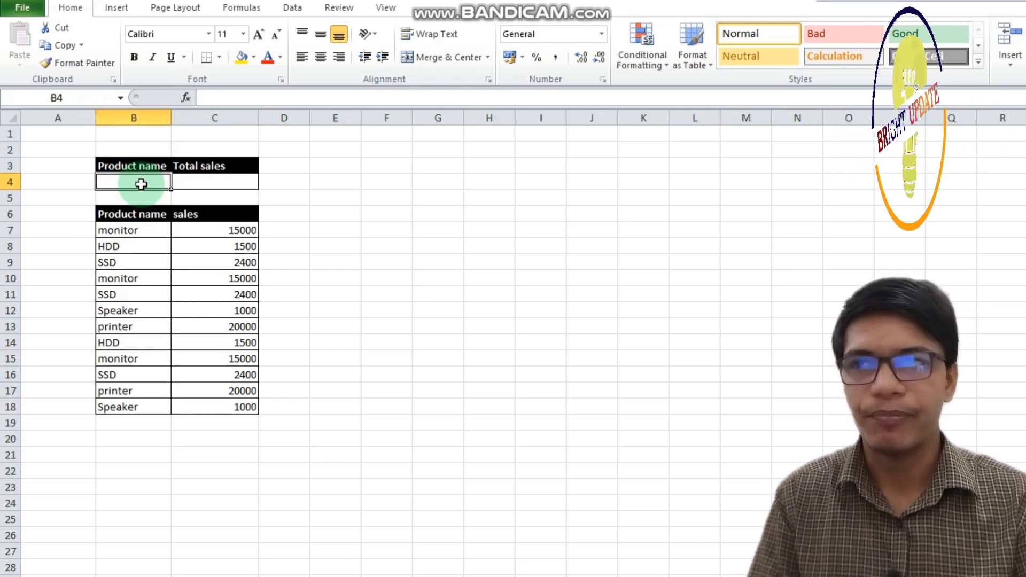
Enter the formula =SUMIF(B7:B18,B4,C7:C18) in Total sales cell C4 to sum the sales of the product named in B4.
click(239, 184)
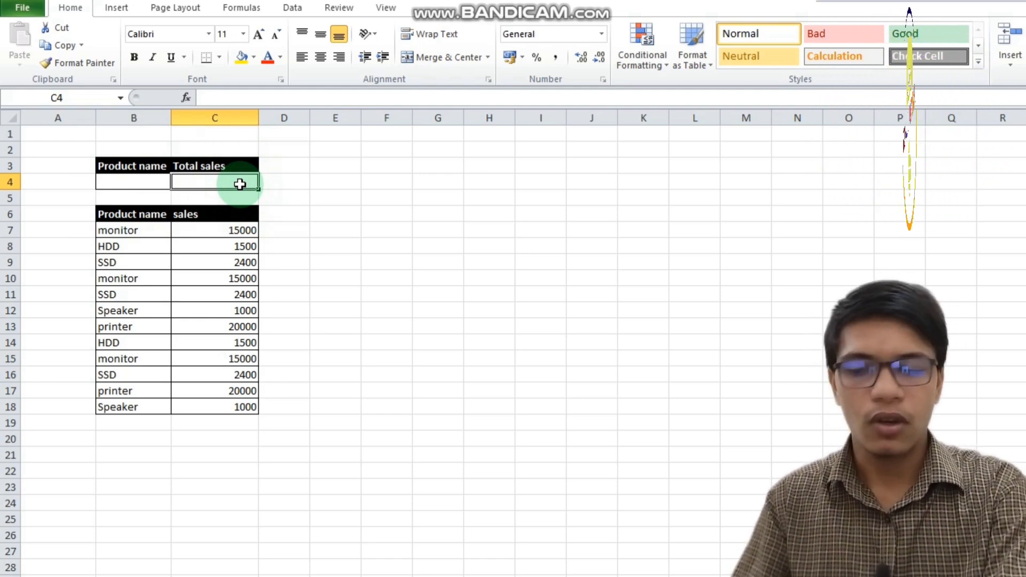
text(=)
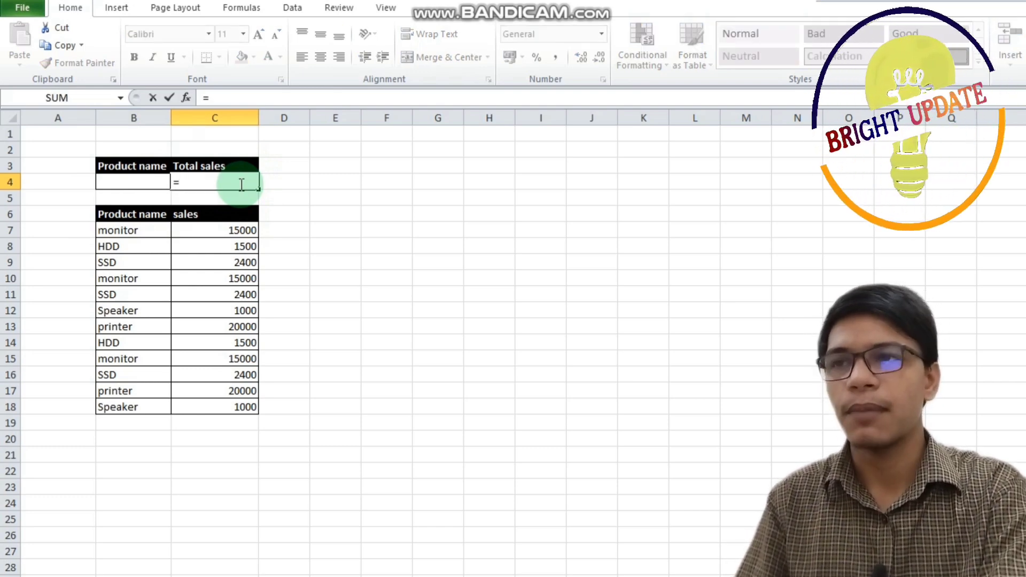
text(sum)
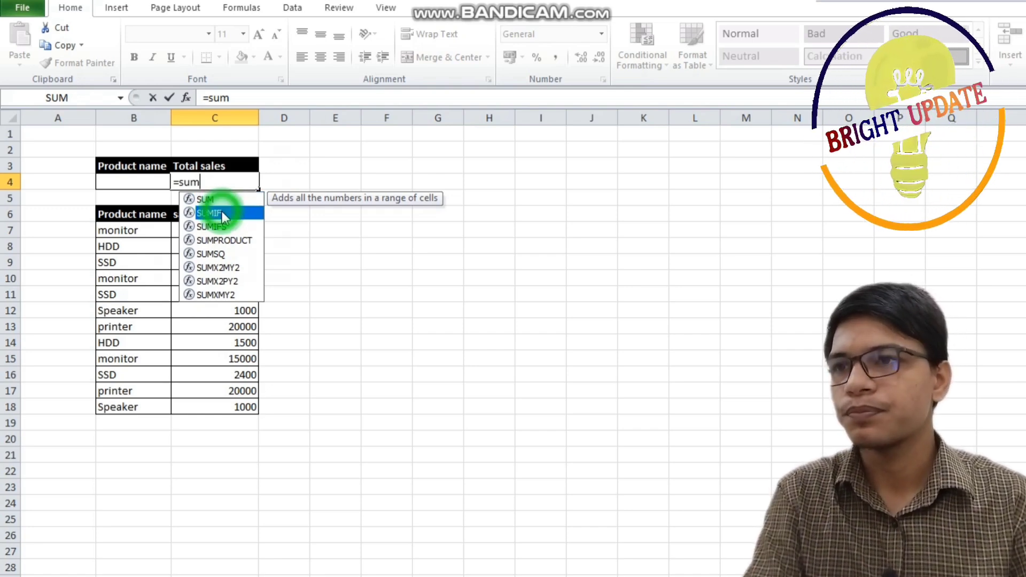
double_click(222, 212)
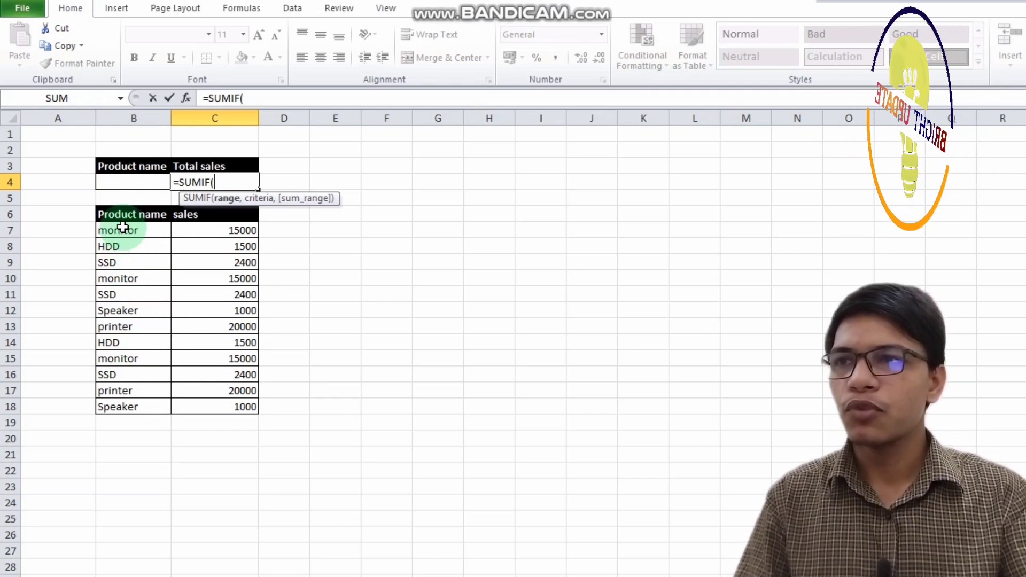
drag(123, 228, 129, 402)
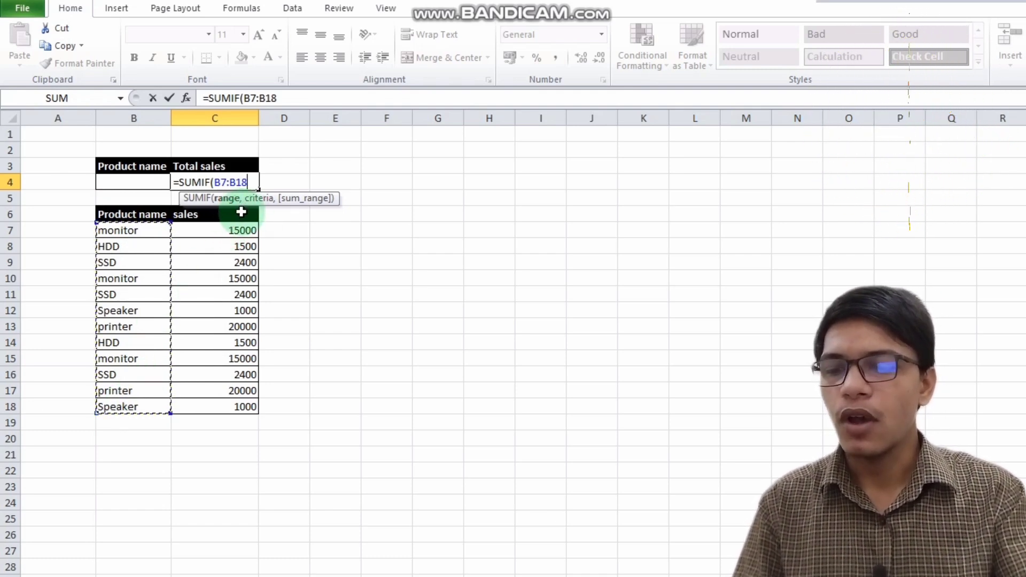
text(,)
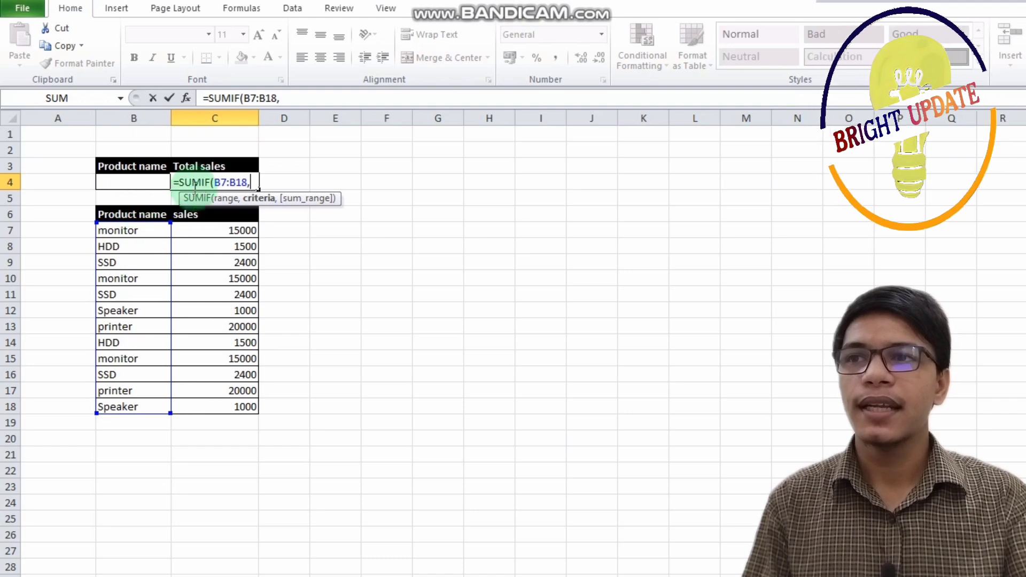
click(128, 182)
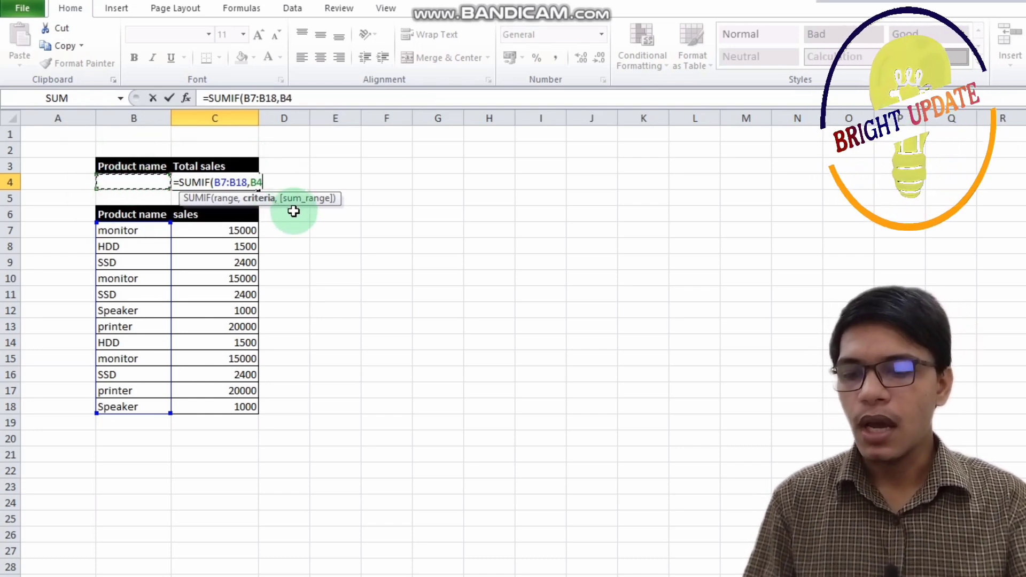
text(,)
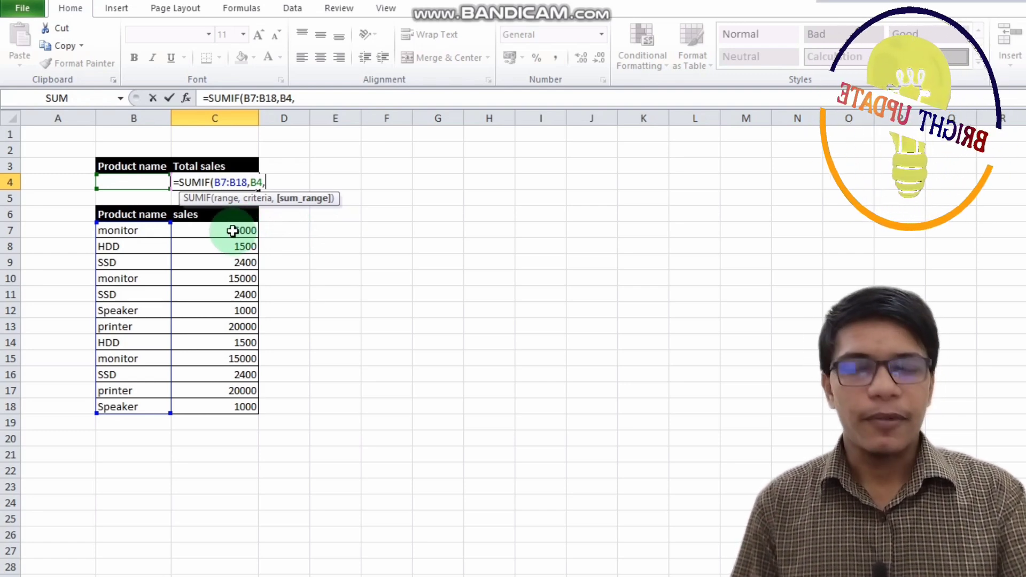
drag(232, 231, 231, 416)
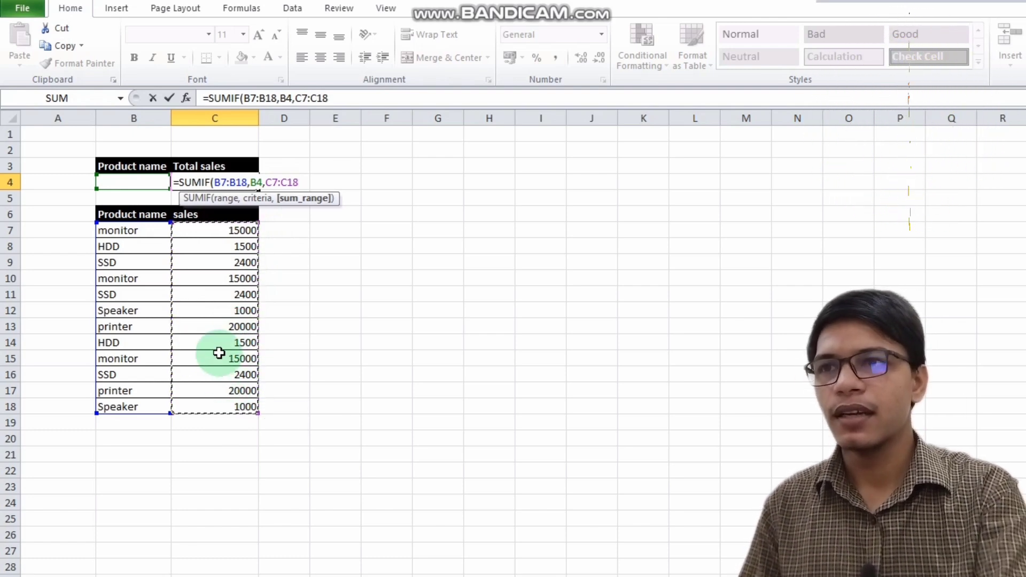
text())
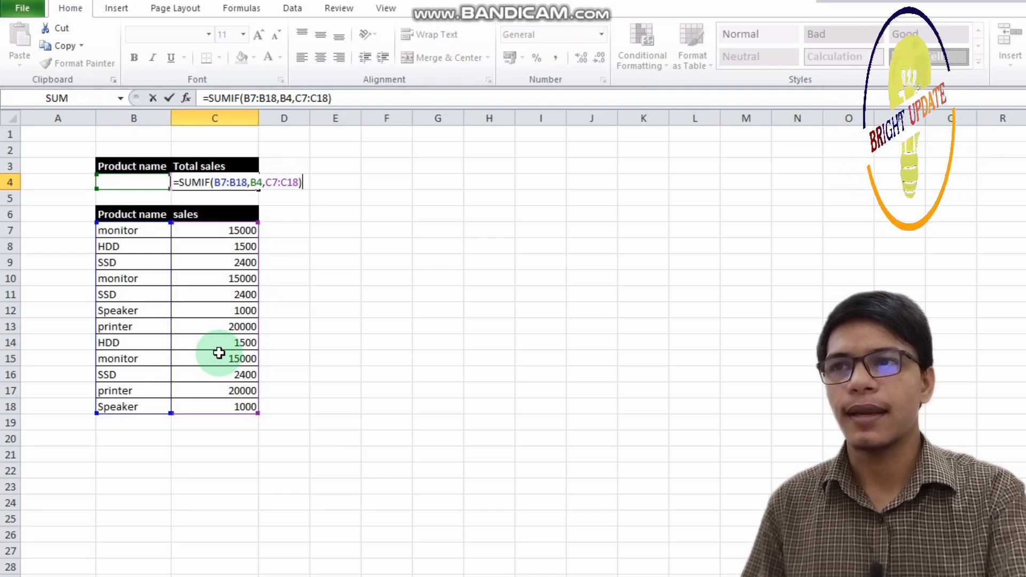
key(Return)
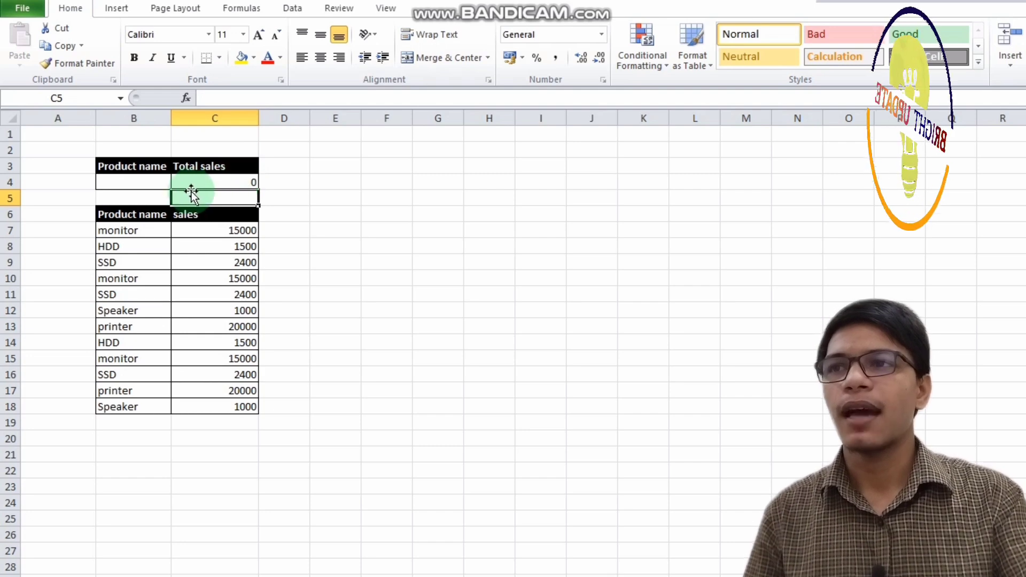
Enter monitor as the product name in cell B4.
click(132, 183)
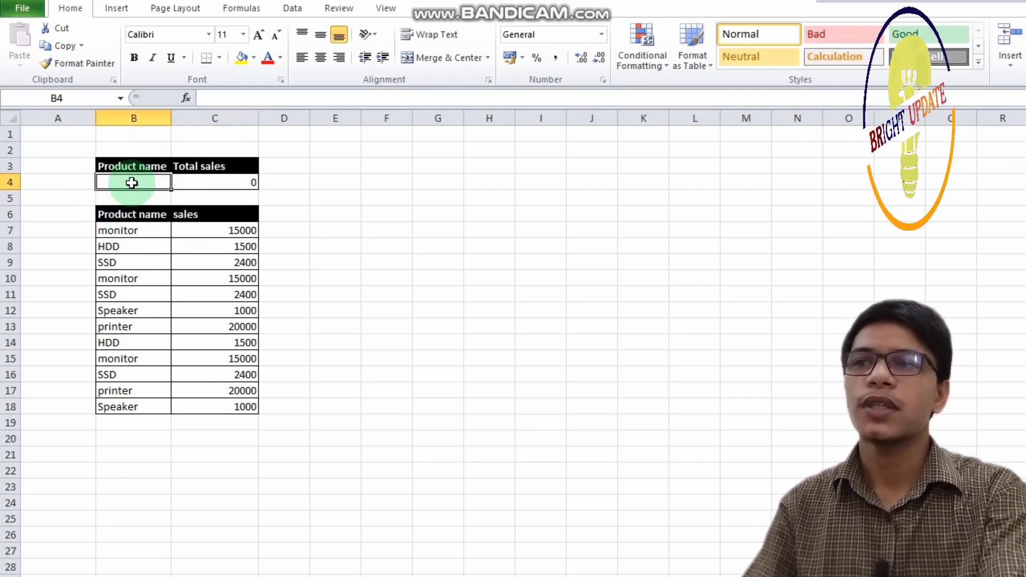
text(monitor)
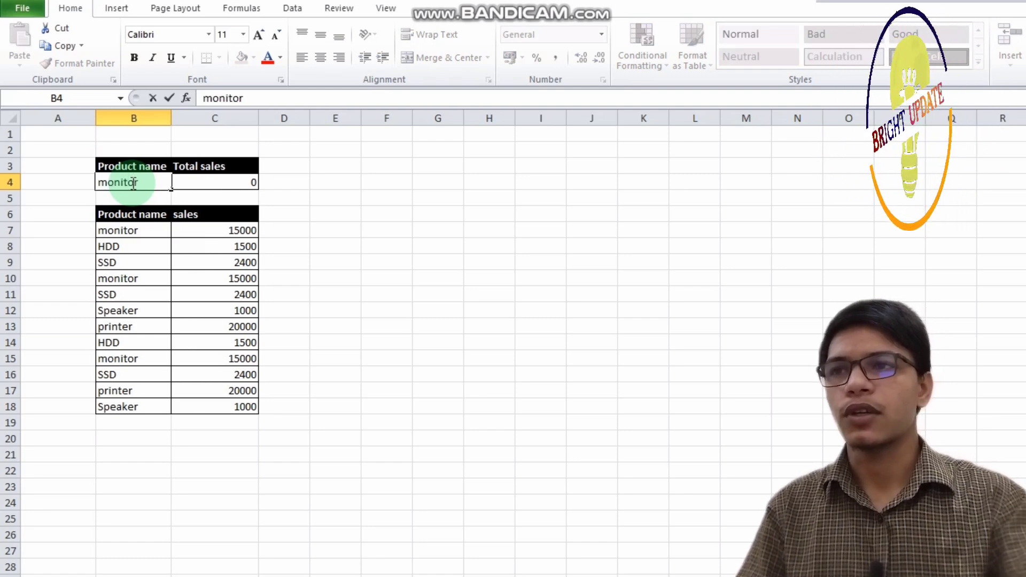
key(Return)
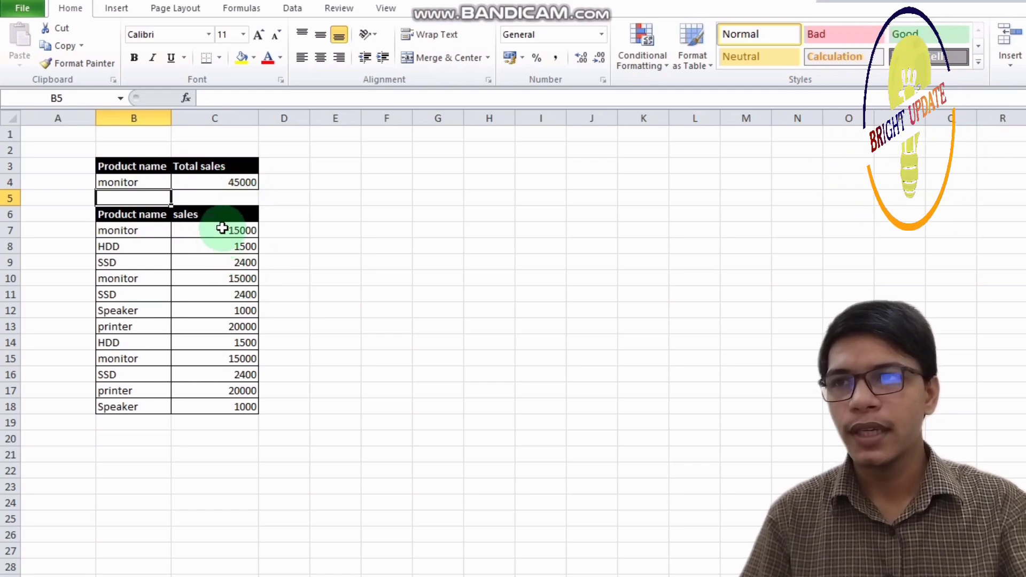
Compare the total sales formula in C4 with the individual monitor rows and their sales in the product list.
drag(224, 230, 230, 370)
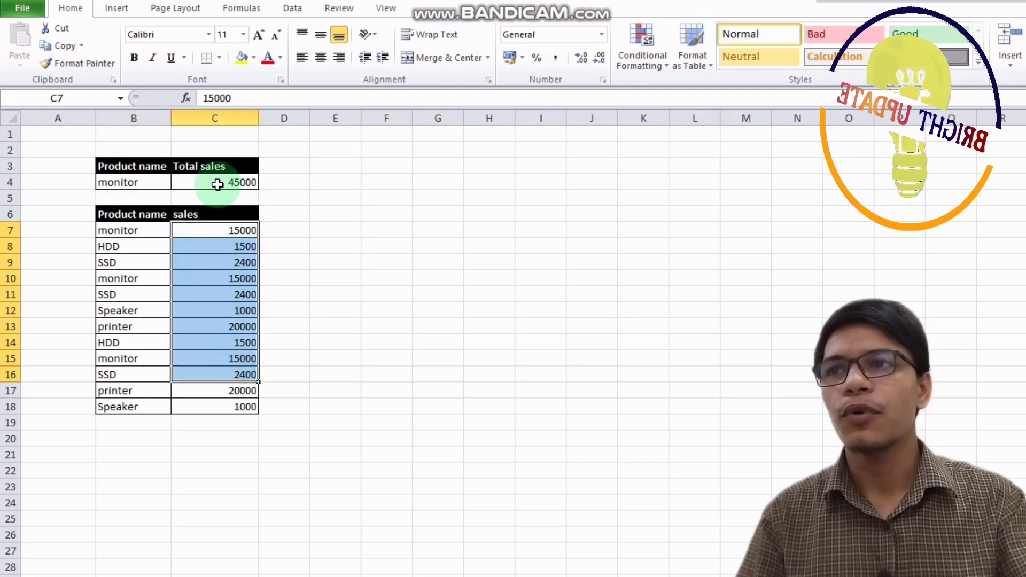
click(219, 184)
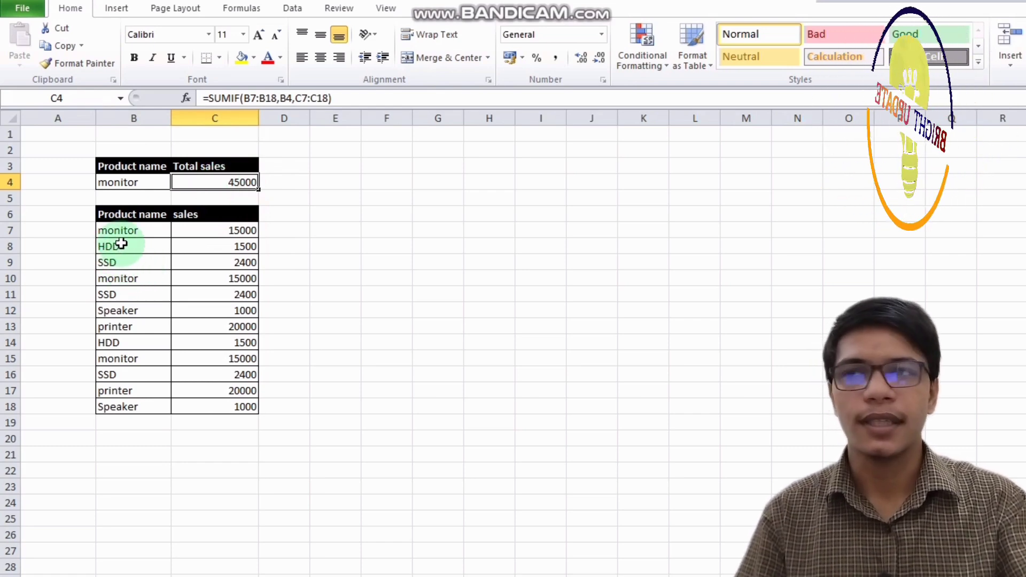
click(134, 230)
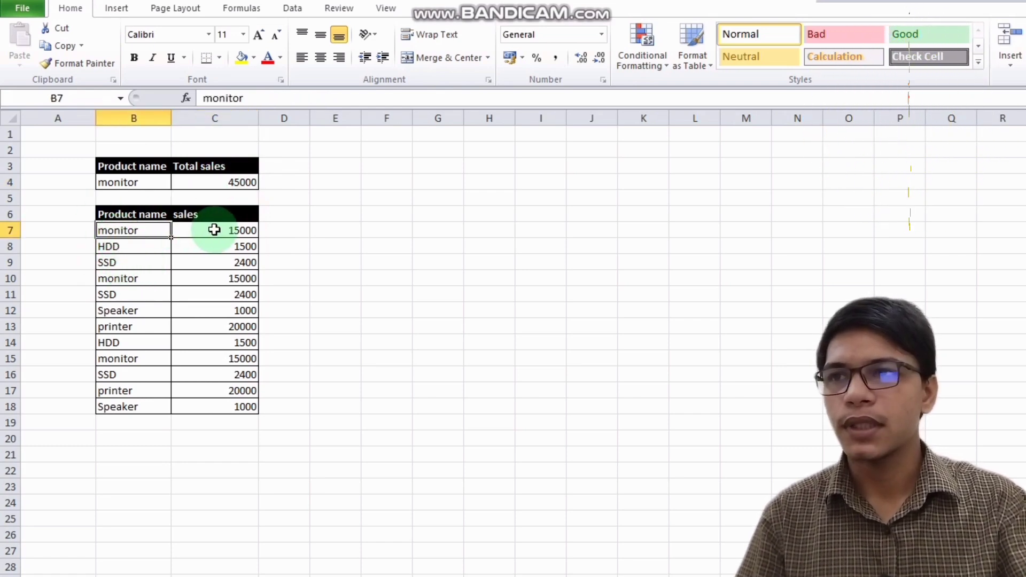
click(131, 281)
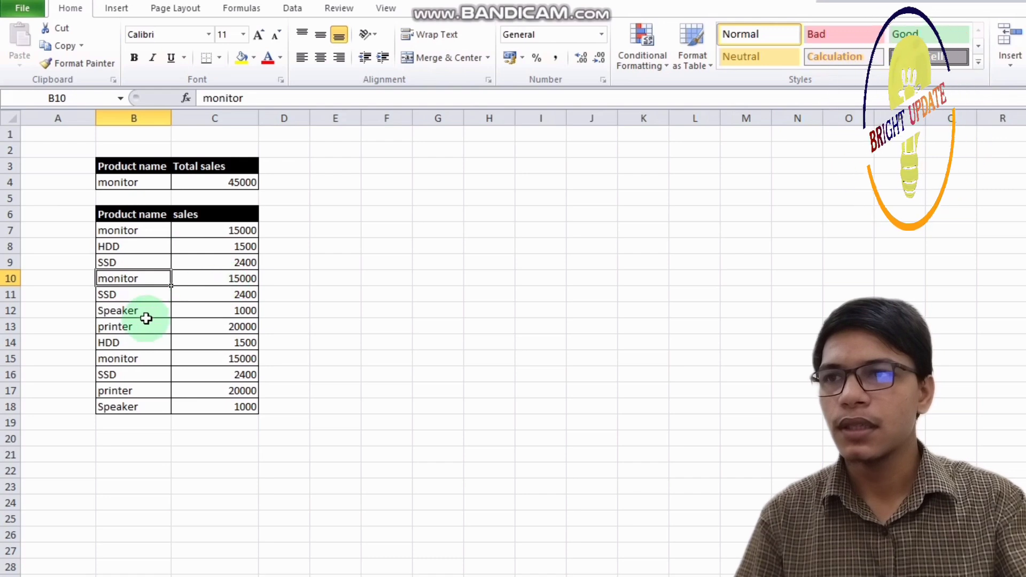
click(130, 358)
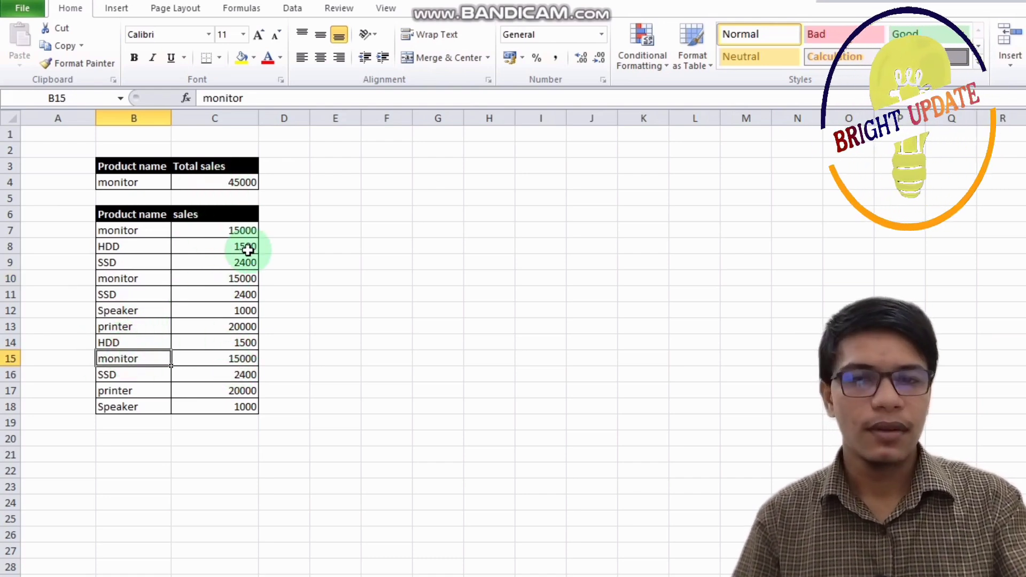
Replace the product name in cell B4 with SSD and check the total sales formula in C4.
click(138, 184)
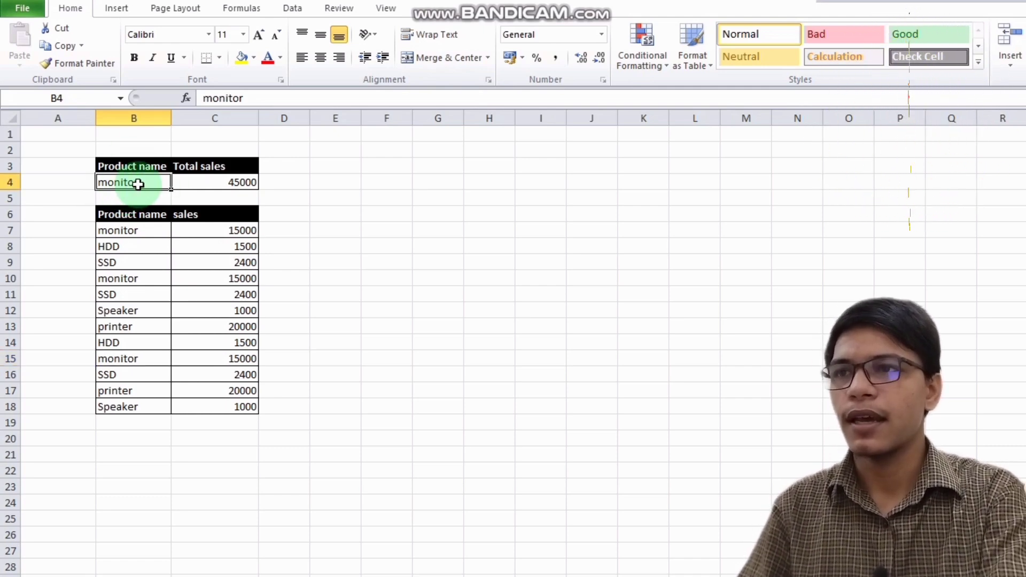
text(SSD)
key(Return)
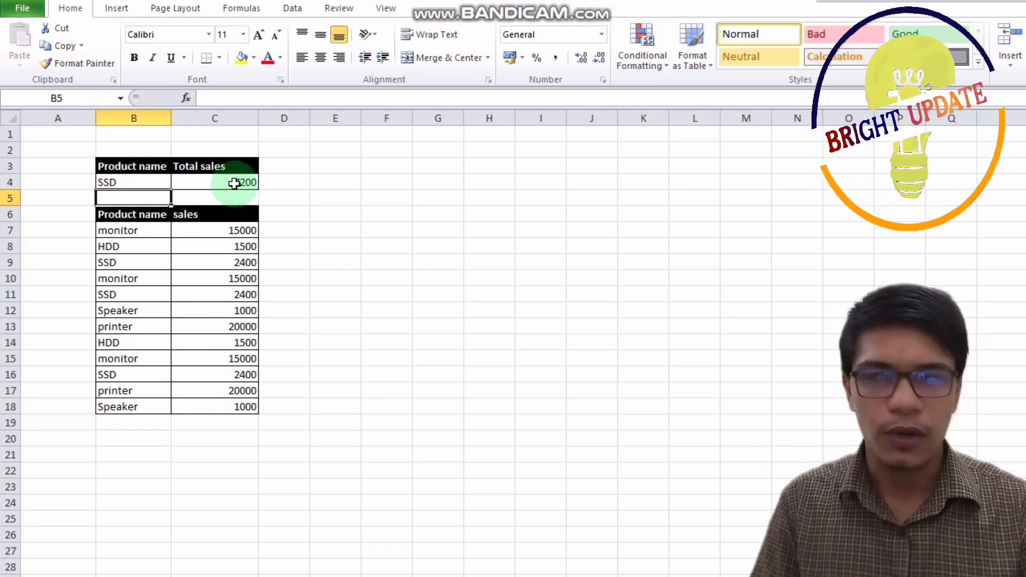
click(137, 182)
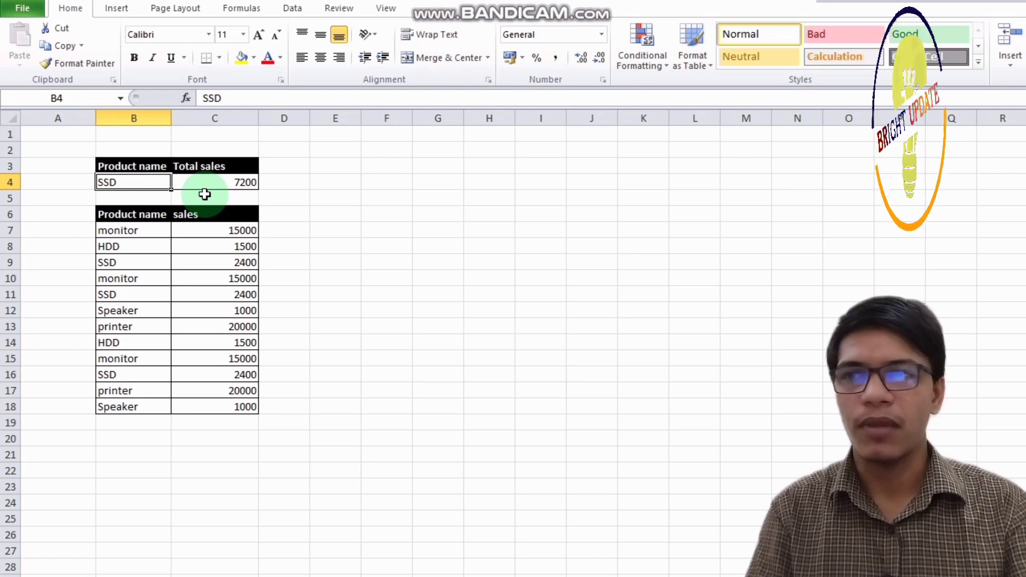
click(243, 182)
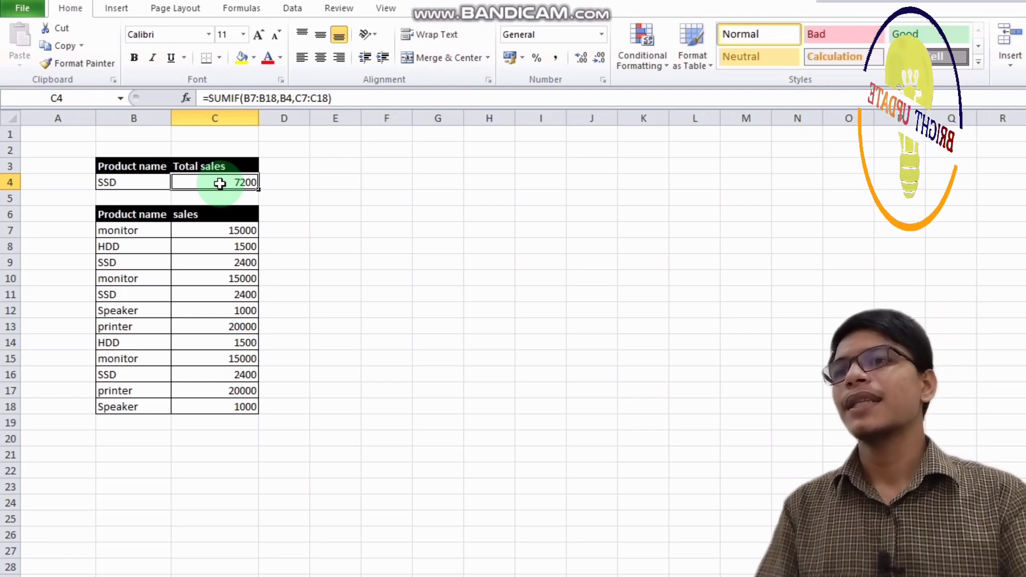
drag(80, 148, 292, 441)
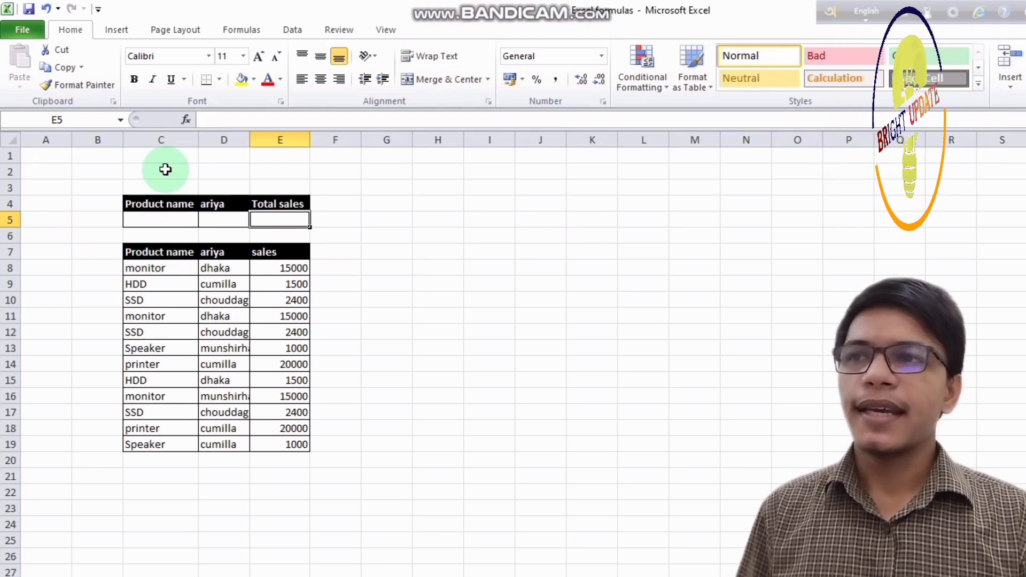
Examine the product name, ariya and sales columns of the second list and the empty summary cells C5, D5 and E5.
drag(151, 201, 213, 429)
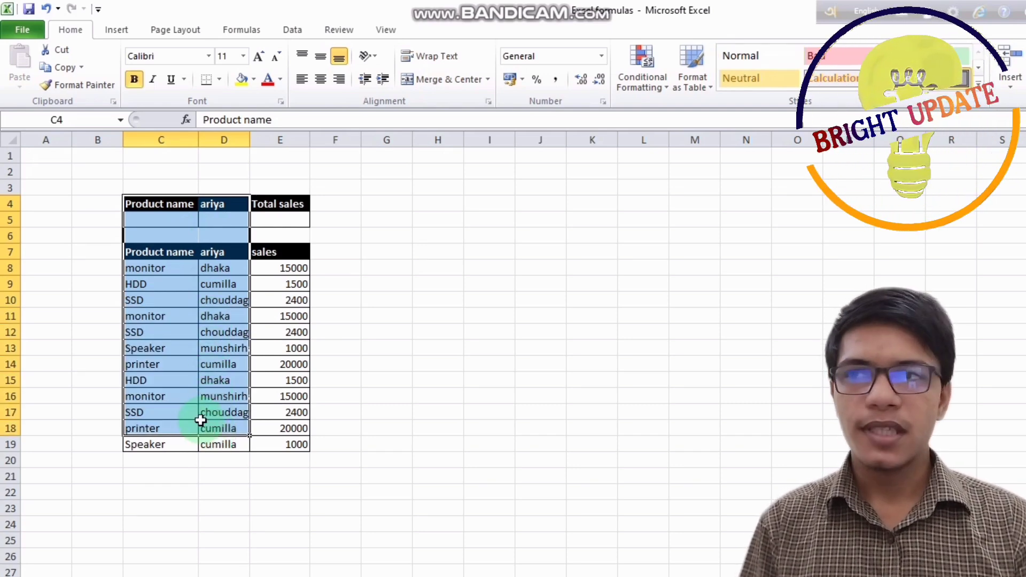
click(172, 204)
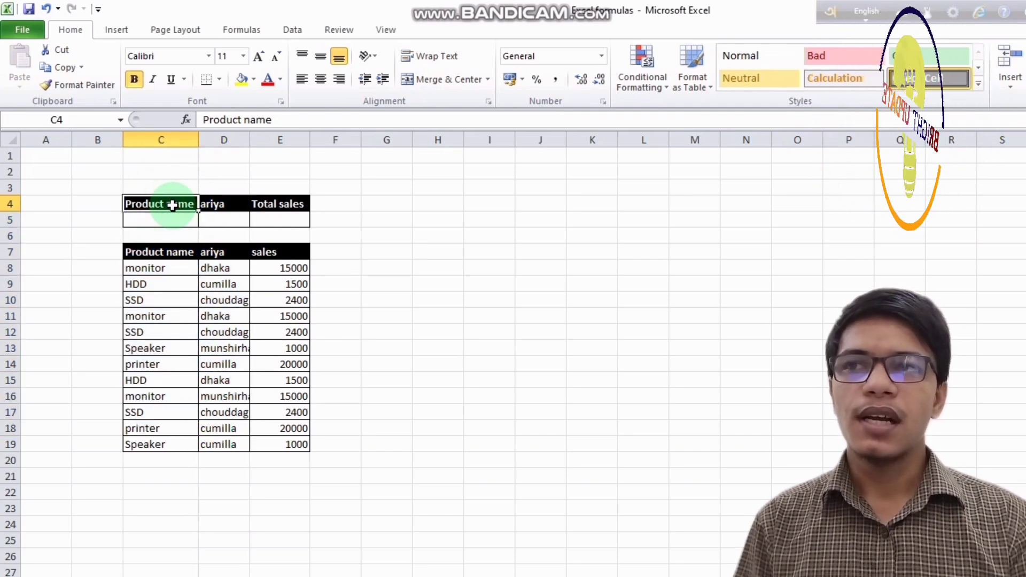
click(214, 203)
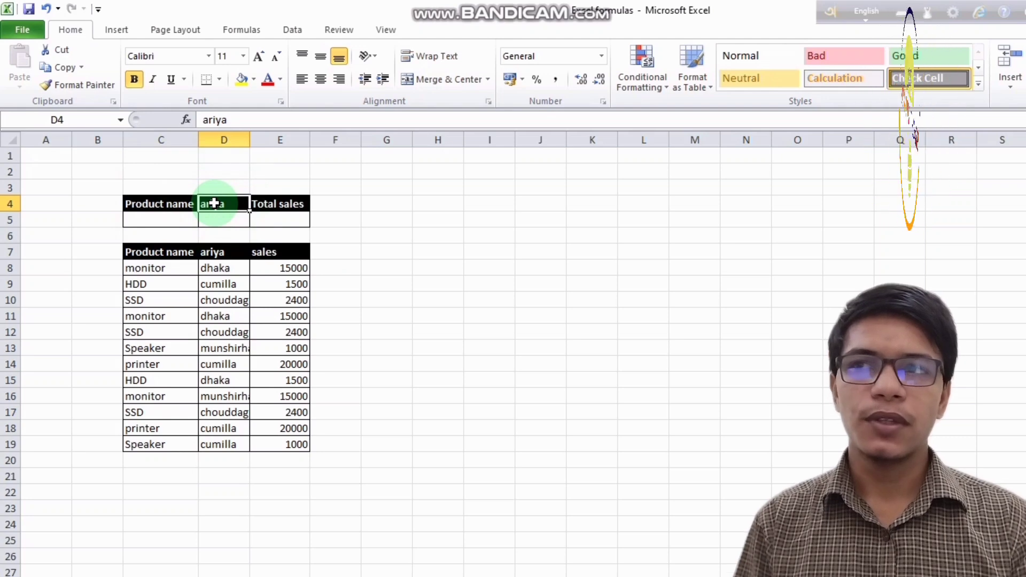
drag(151, 187, 206, 218)
click(211, 210)
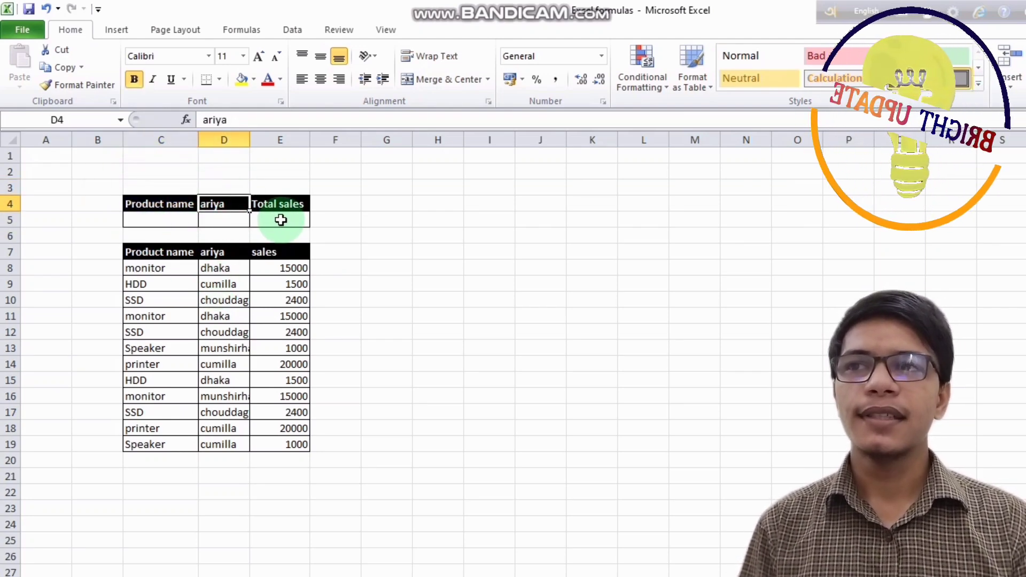
click(280, 220)
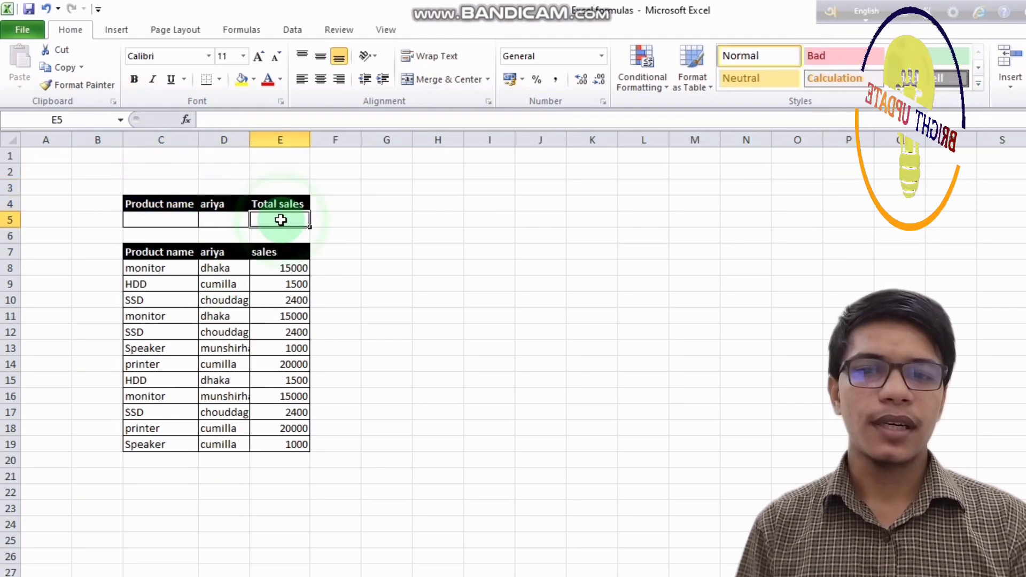
click(160, 219)
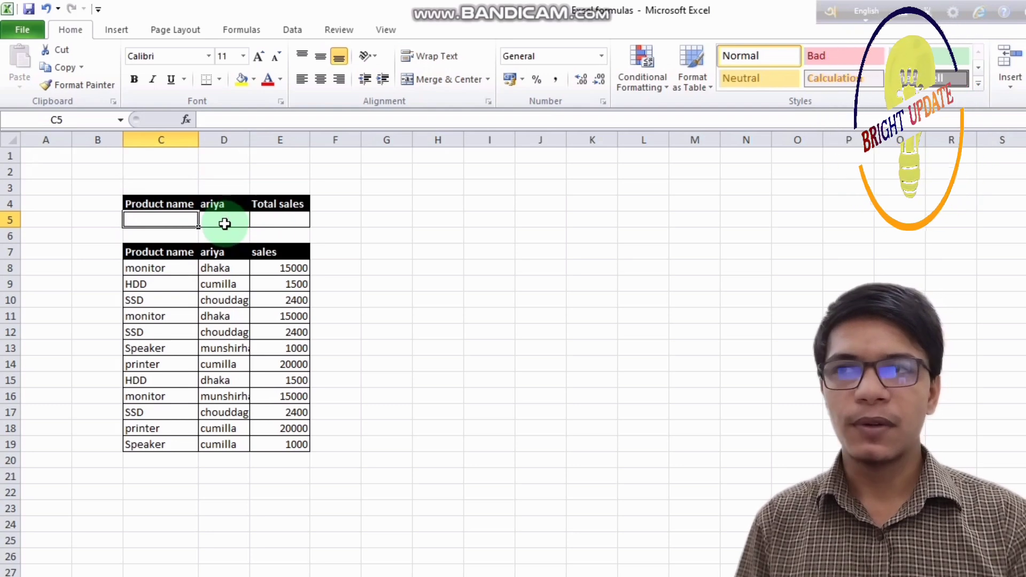
click(222, 220)
click(271, 220)
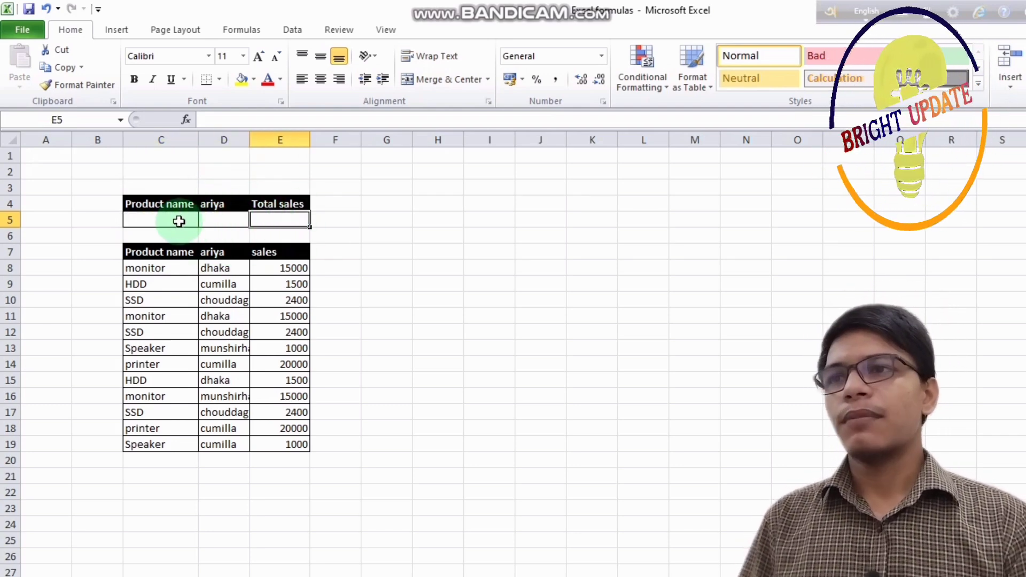
click(158, 219)
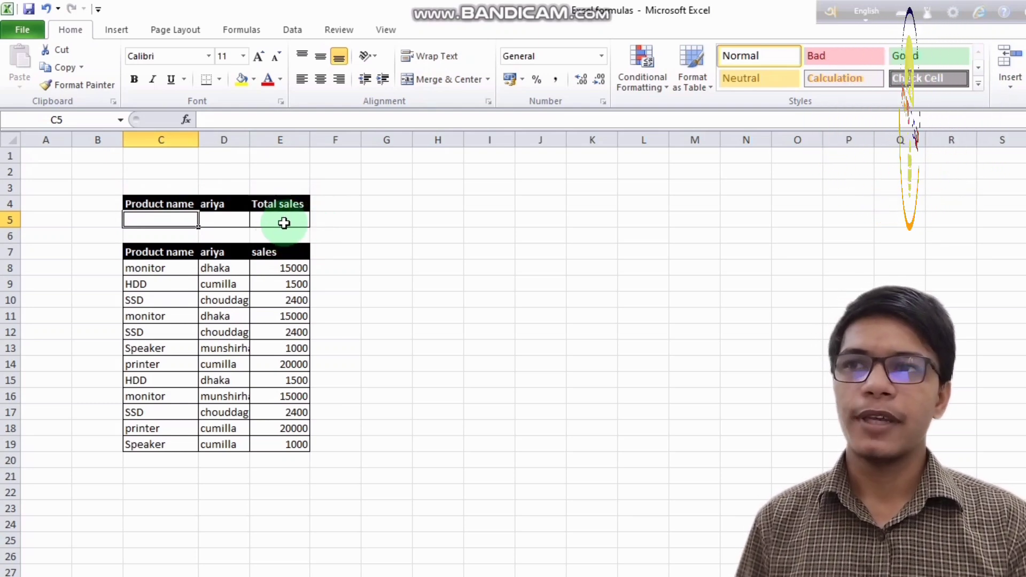
Start a SUMIFS formula in Total sales cell E5 with the sales figures E8:E19 as the sum range.
click(287, 221)
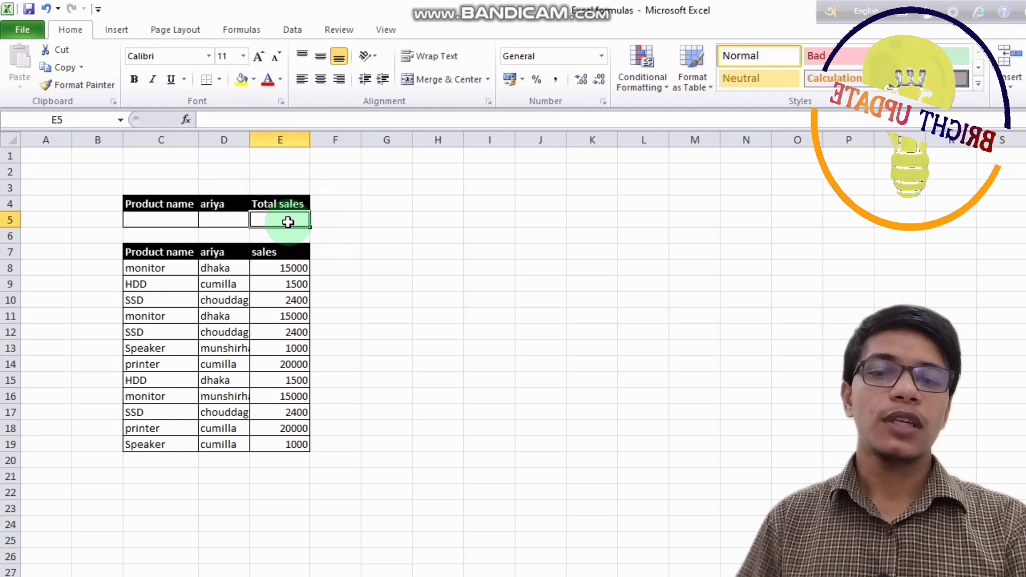
text(=)
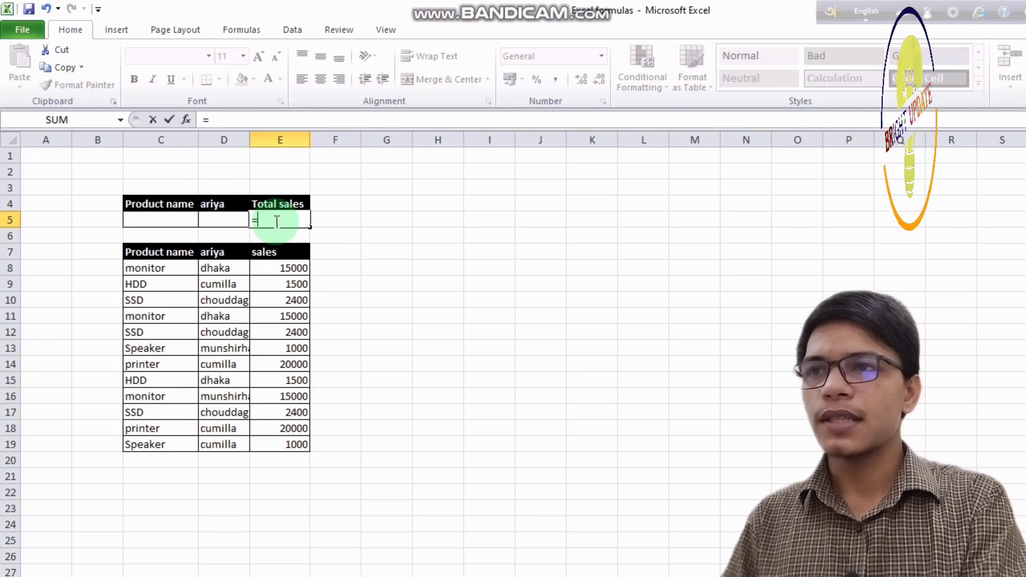
text(sum()
key(BackSpace)
key(BackSpace)
text(m)
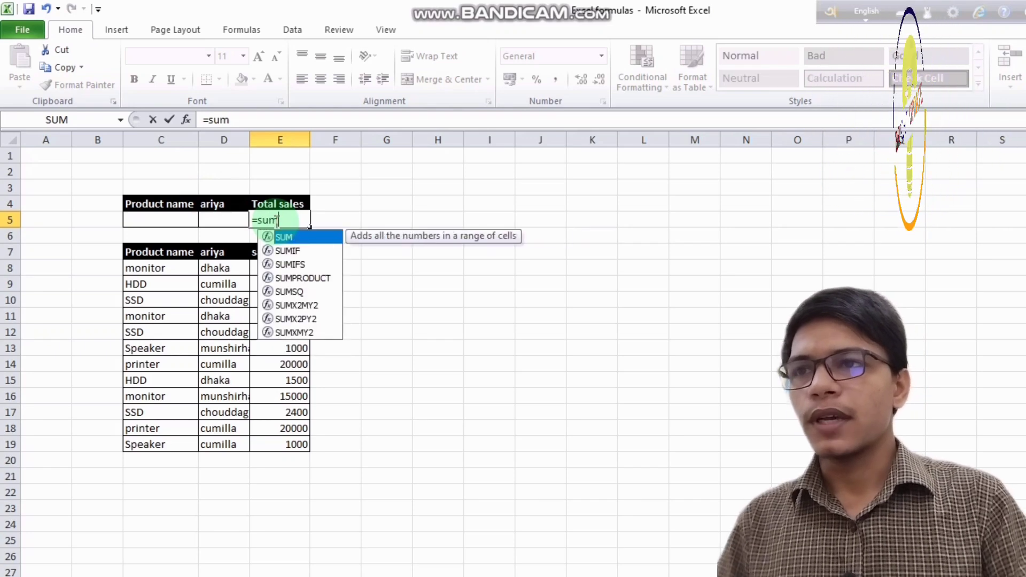
double_click(306, 265)
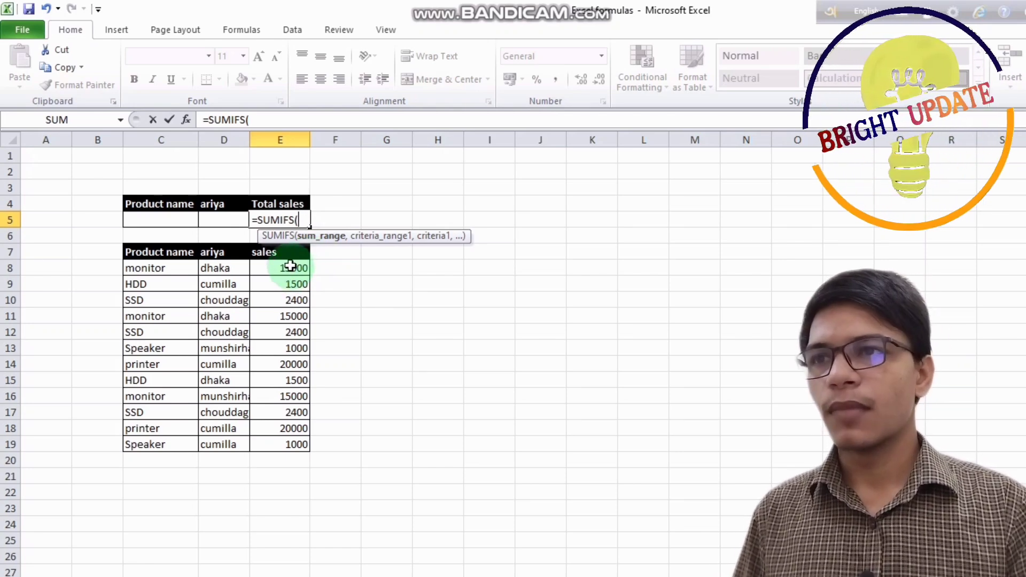
drag(290, 266, 285, 442)
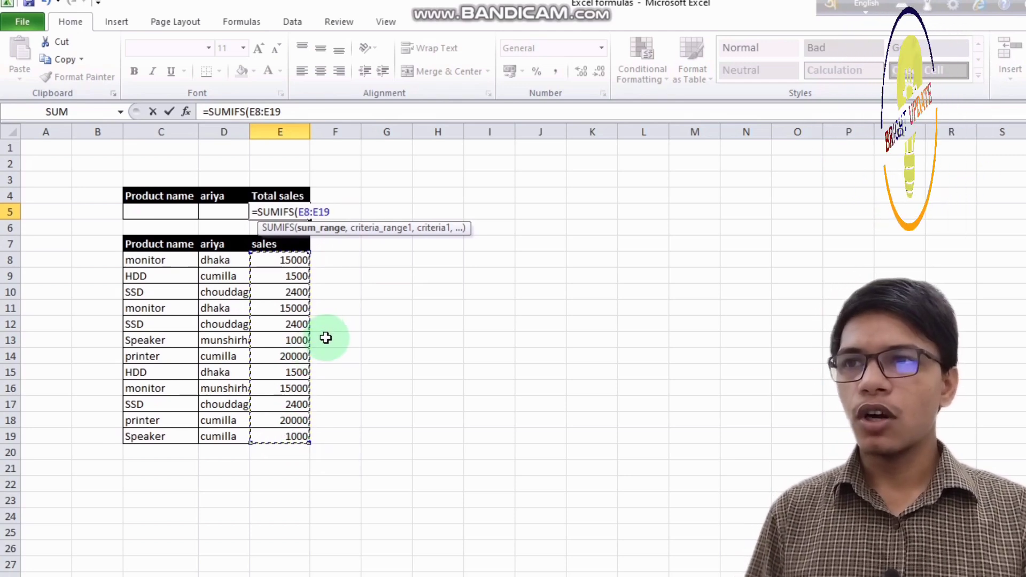
Add the product names C8:C19 as the formula's first criteria range, with cell C5 as its criterion.
text(,)
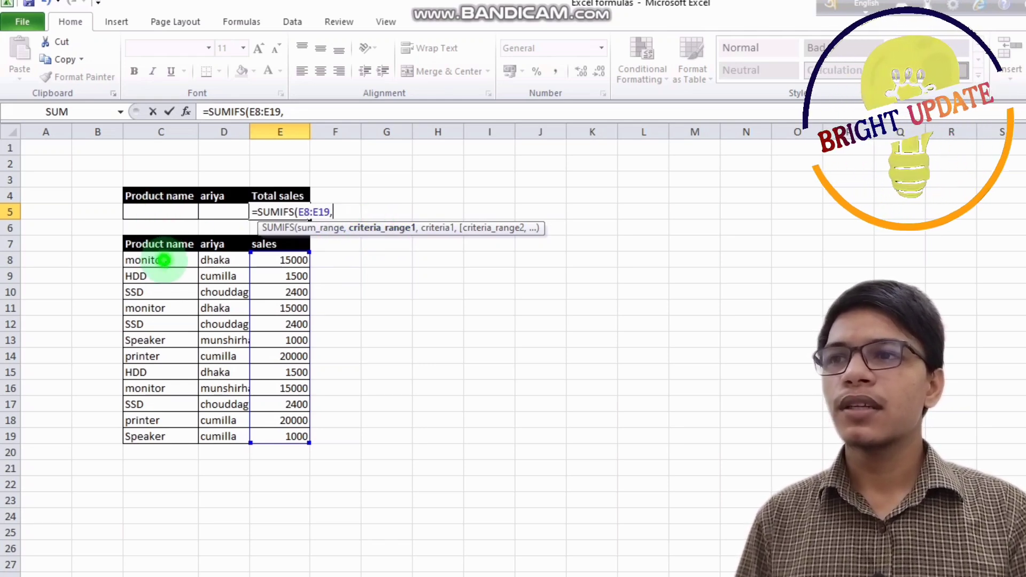
drag(162, 257, 178, 435)
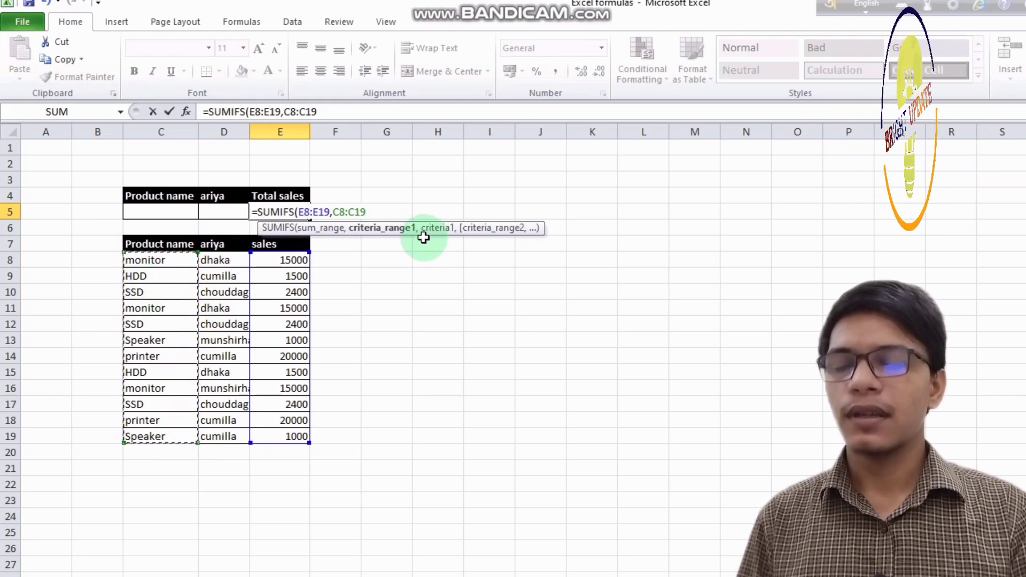
text(,)
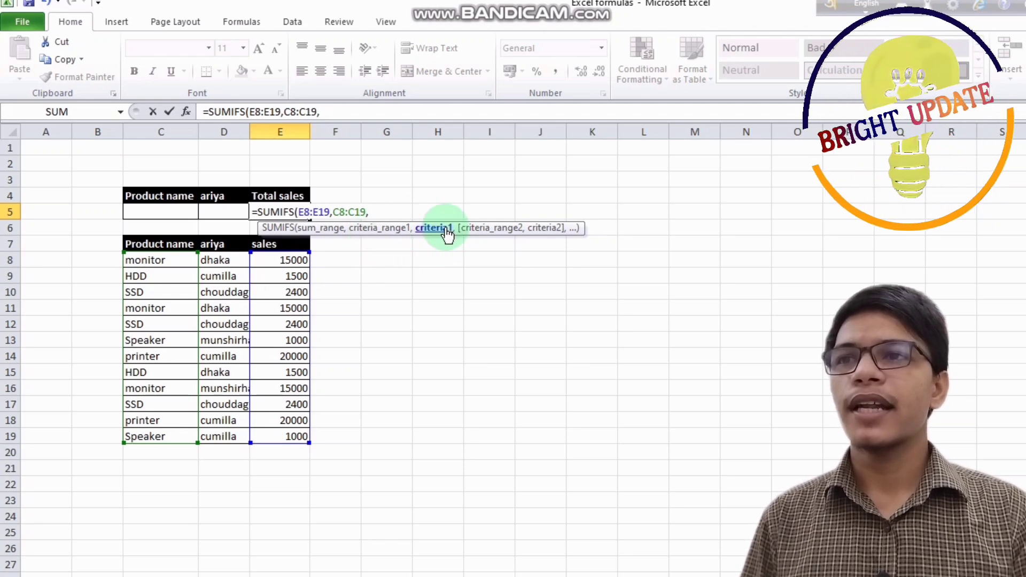
click(170, 213)
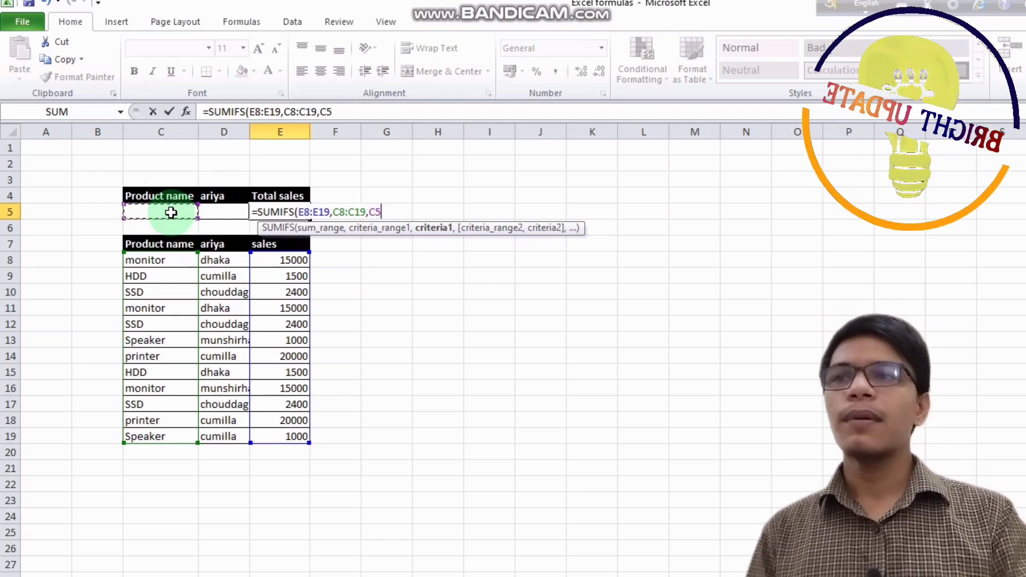
Add D8:D19 as the second criteria range with criterion D5, and complete the formula in E5 as =SUMIFS(E8:E19,C8:C19,C5,D8:D19,D5).
text(,)
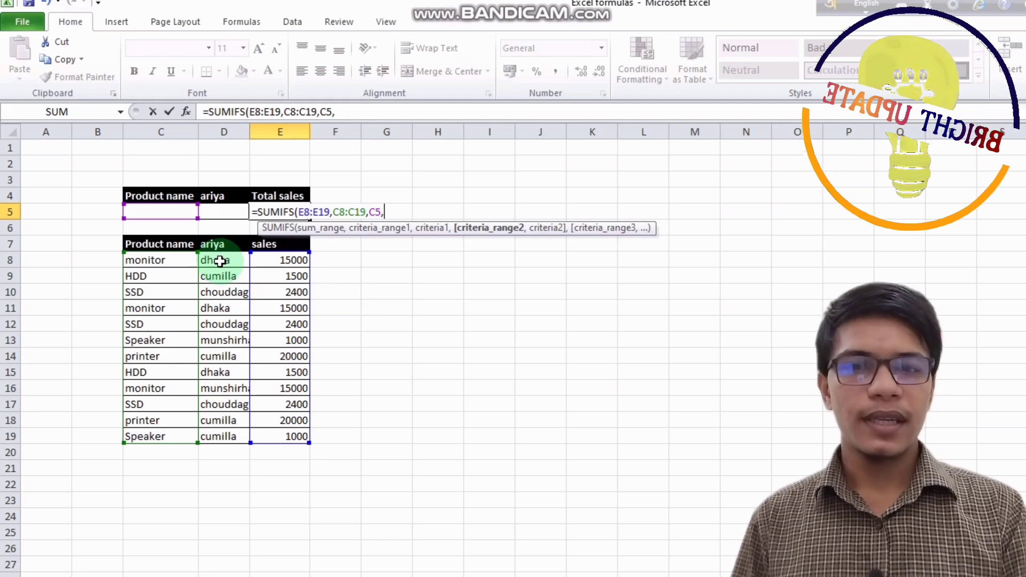
drag(220, 261, 222, 434)
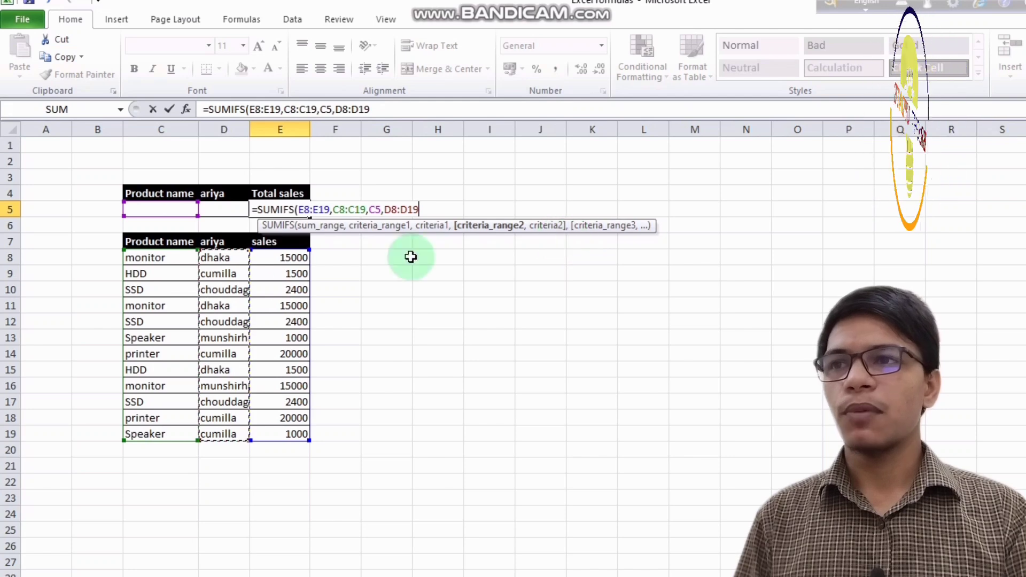
text(,)
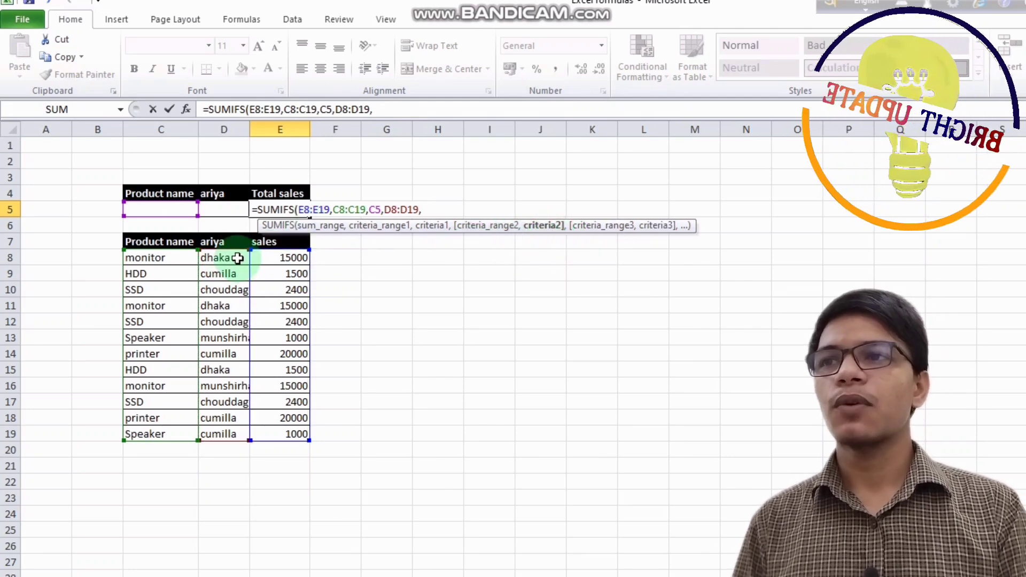
click(224, 209)
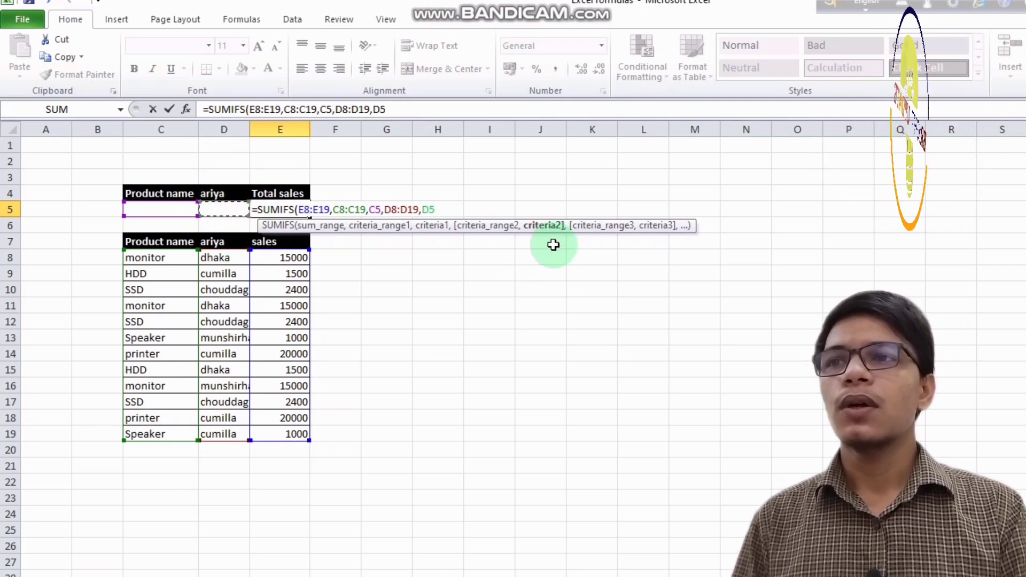
text(,)
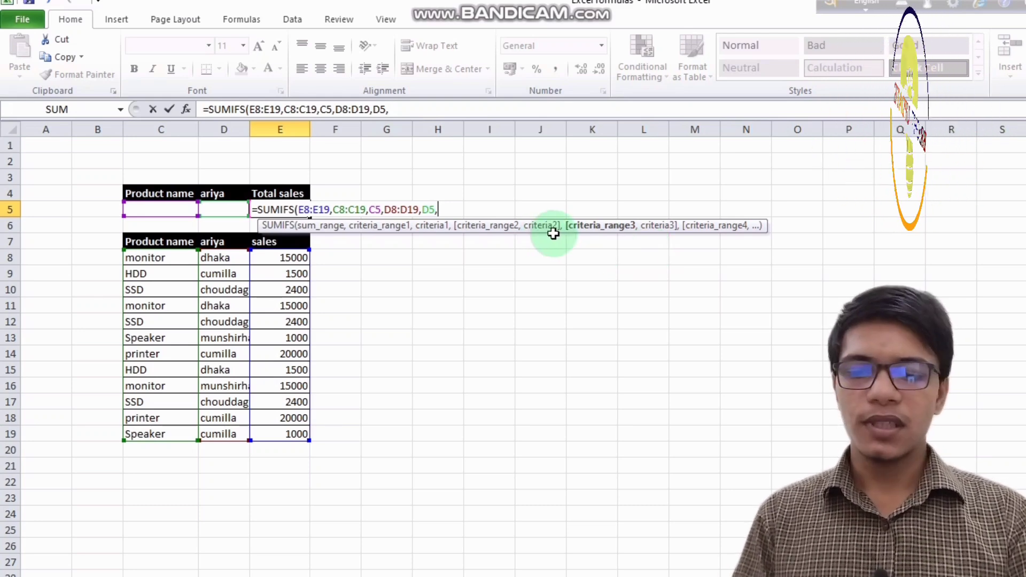
key(Return)
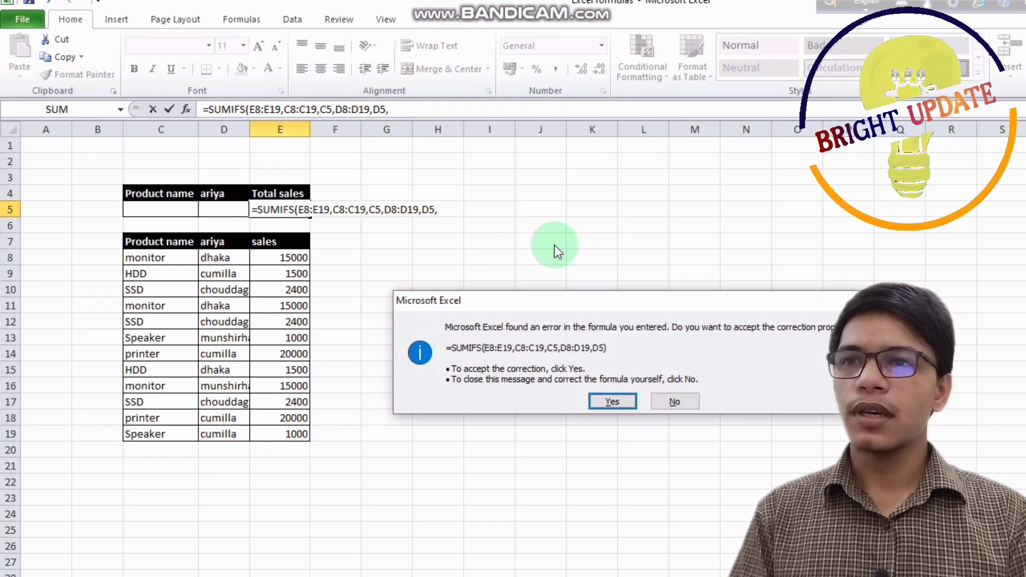
click(614, 401)
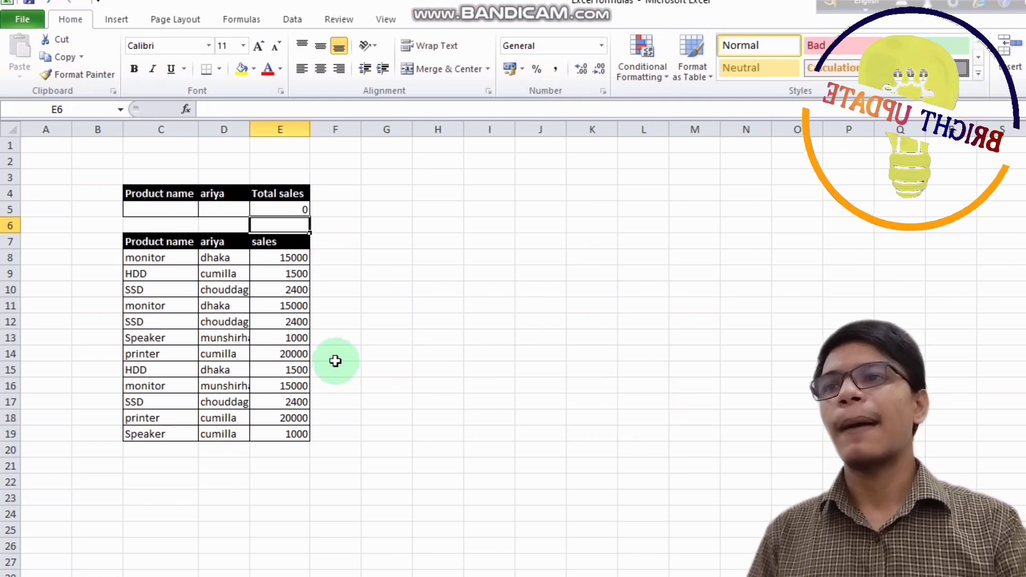
click(297, 209)
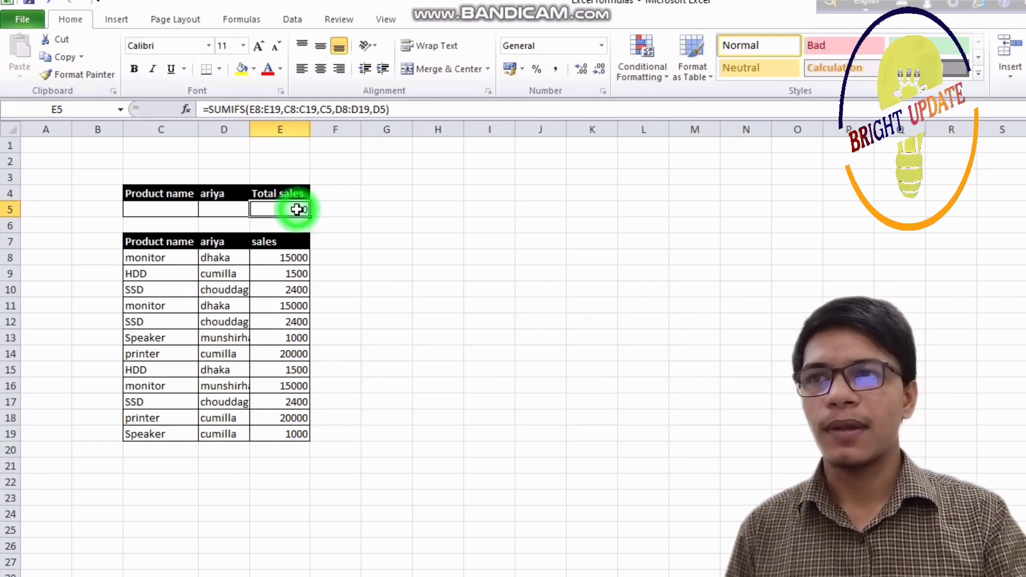
Test the SUMIFS formula by entering monitor as the product name in C5 and dhaka as the ariya in D5.
mouse_move(160, 208)
mouse_down()
mouse_move(207, 211)
mouse_move(168, 208)
mouse_up()
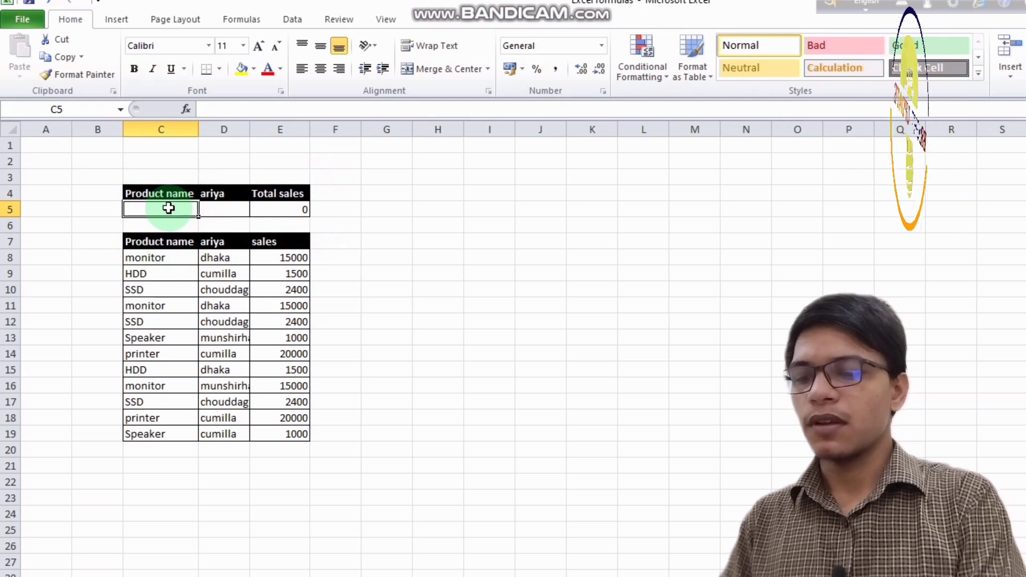
text(mn)
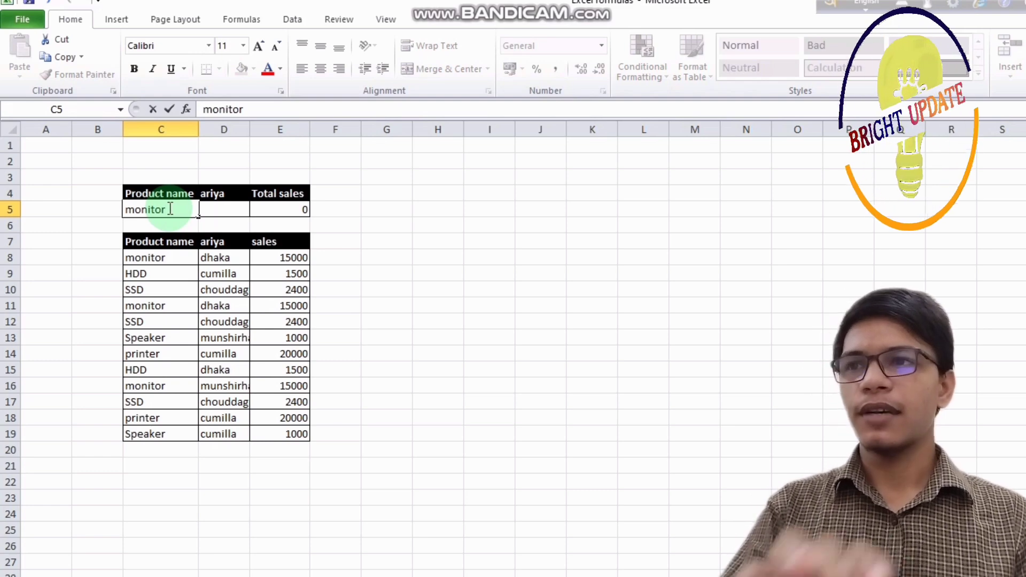
key(Return)
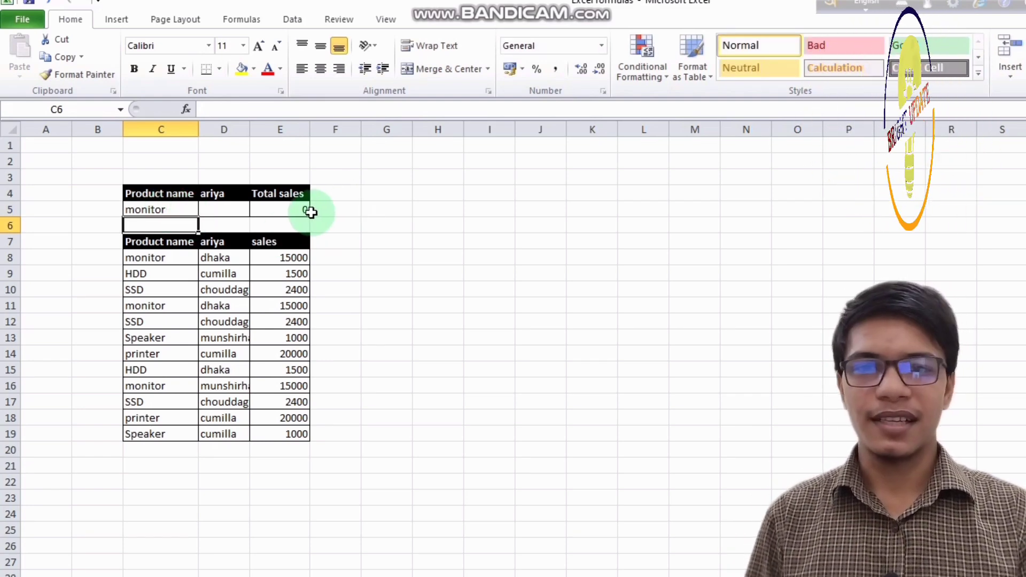
click(226, 213)
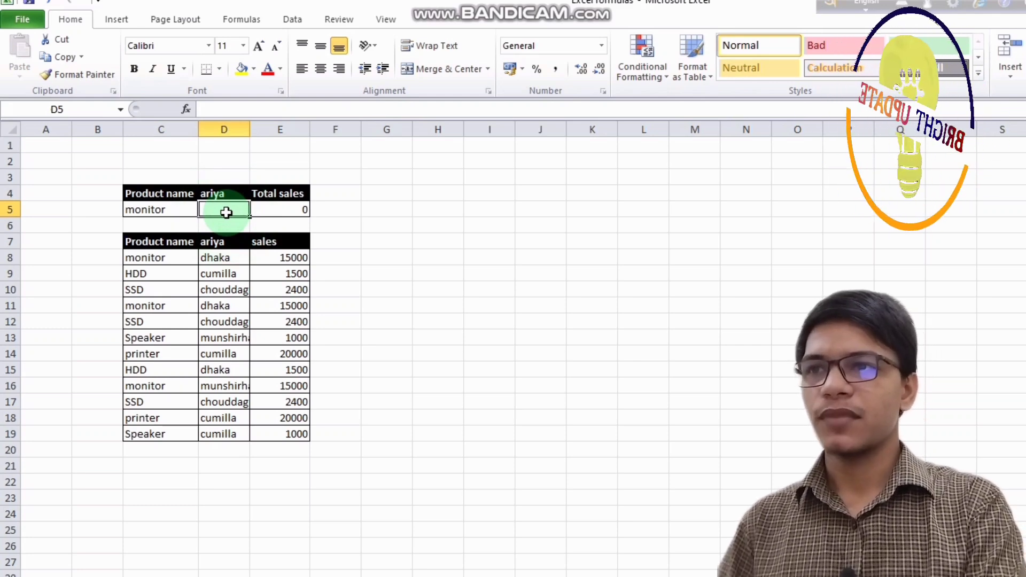
text(dhaka)
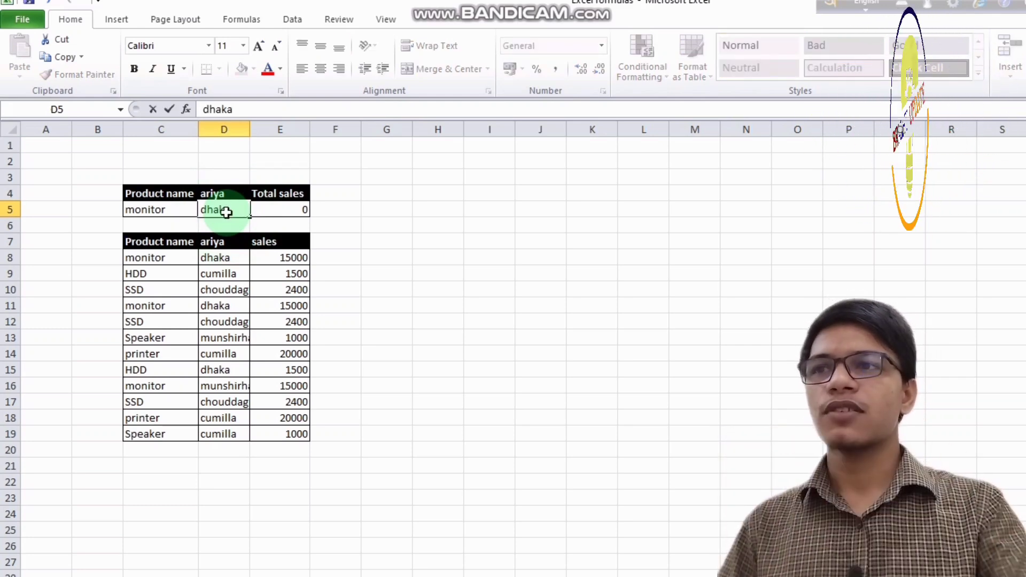
key(Return)
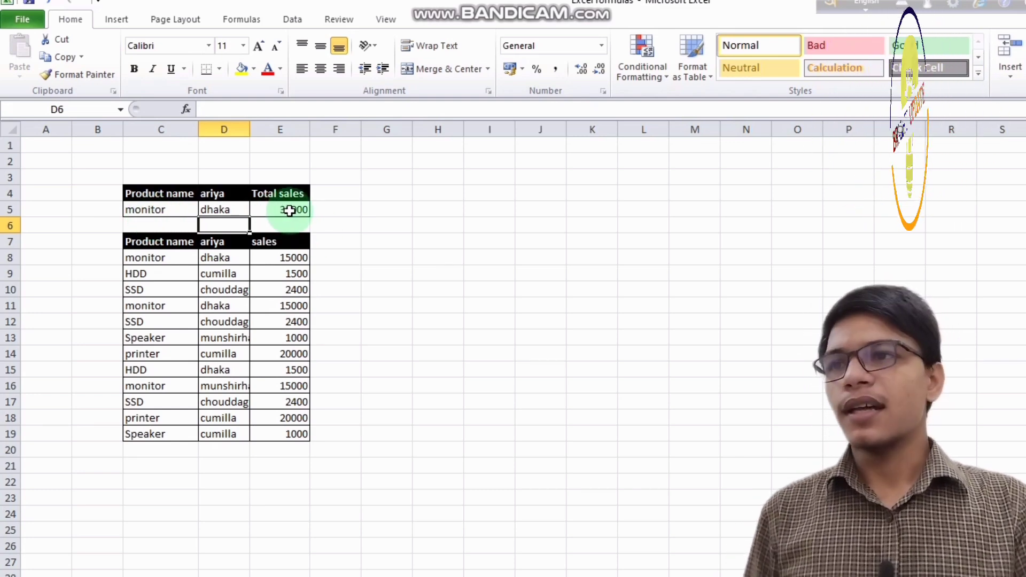
Change the summary criteria to cumilla for the ariya in D5 and HDD for the product name in C5.
click(235, 206)
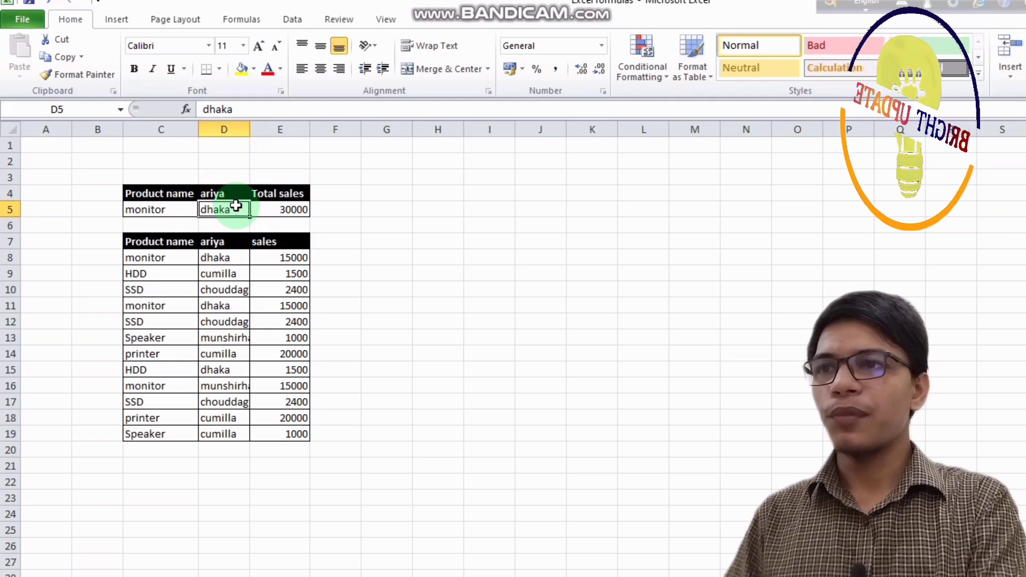
text(cumilla)
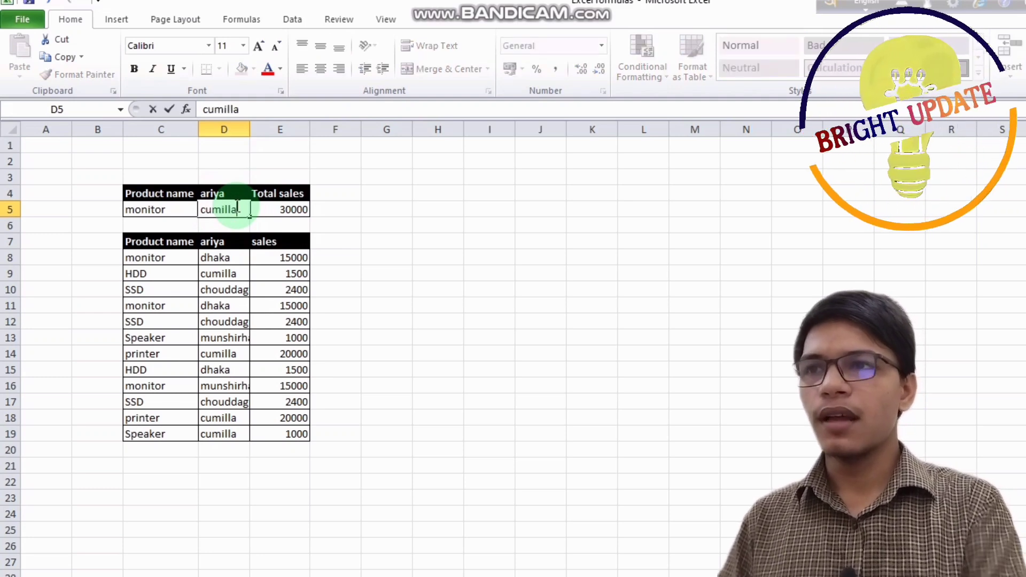
key(Return)
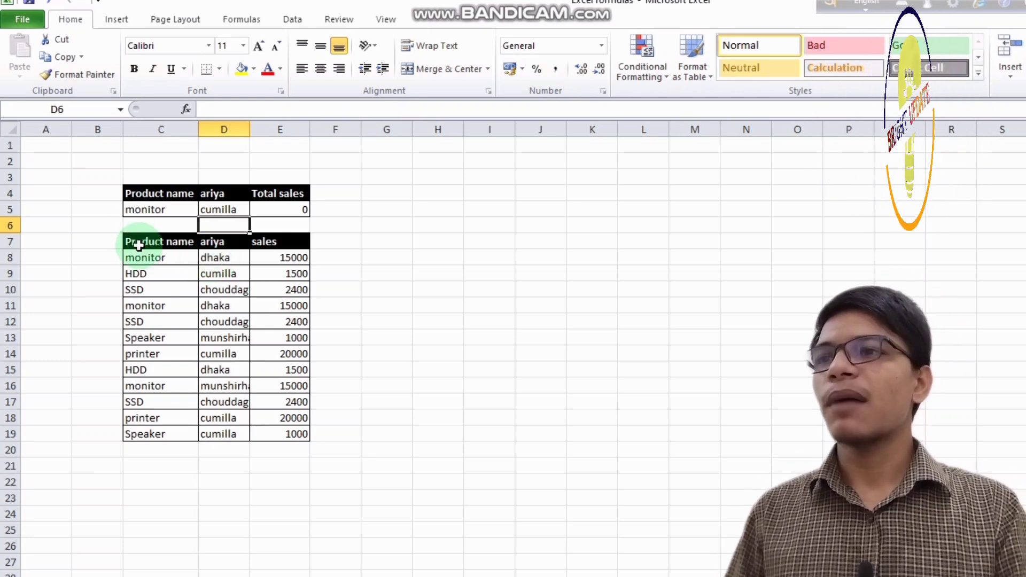
click(164, 210)
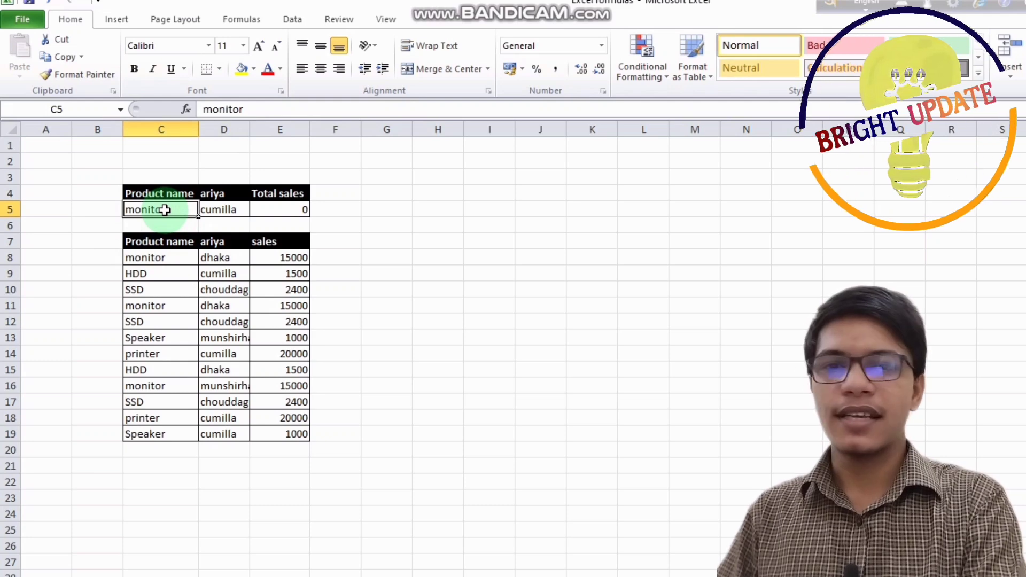
text(D)
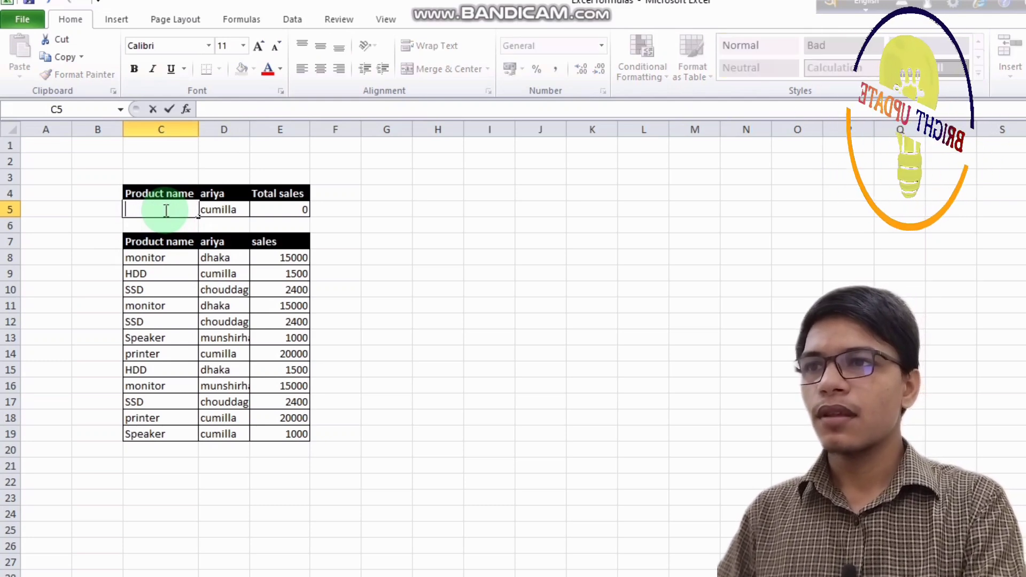
text(HDD)
key(Return)
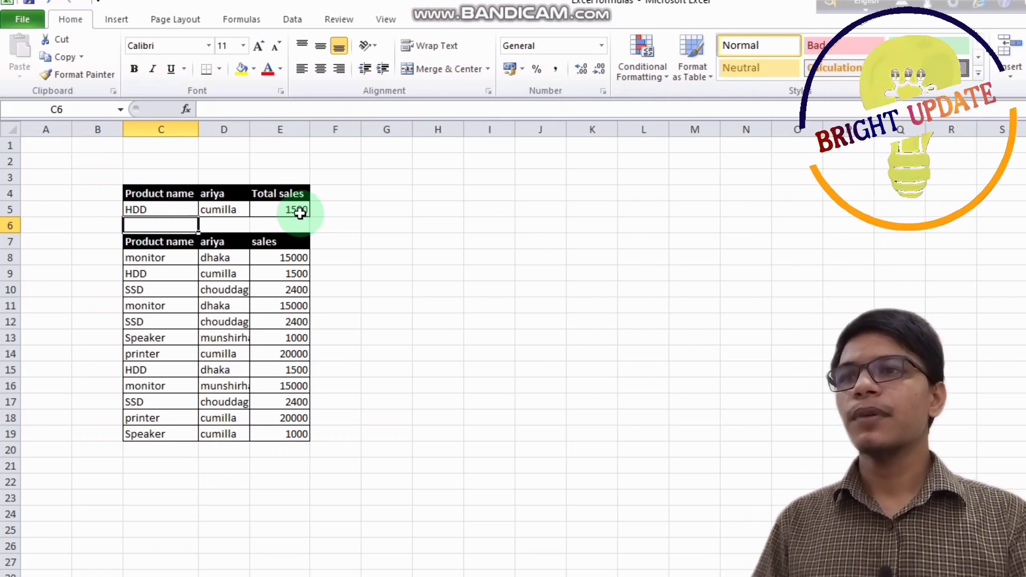
click(156, 210)
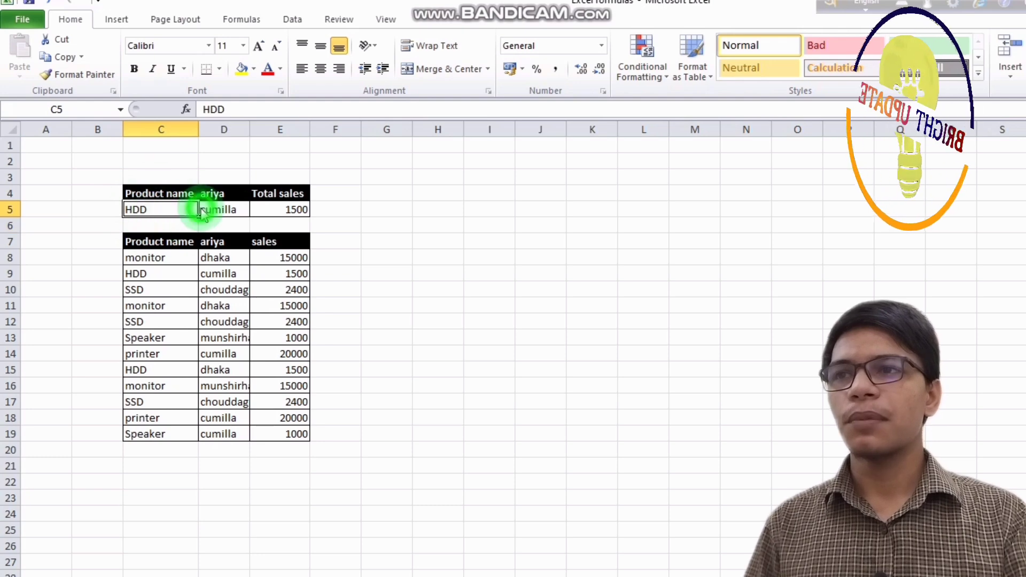
click(224, 209)
click(316, 203)
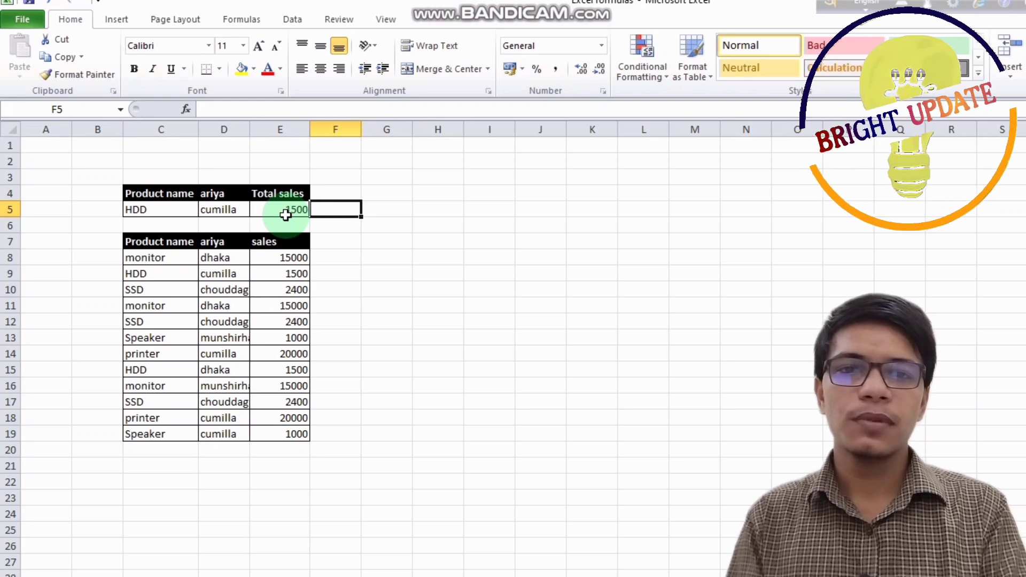
key(Down)
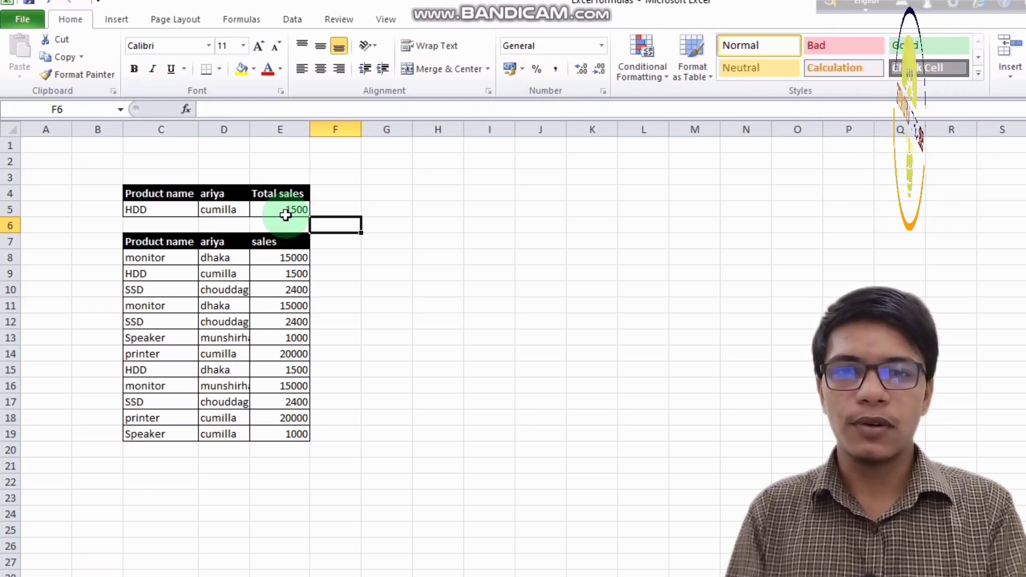
key(Right)
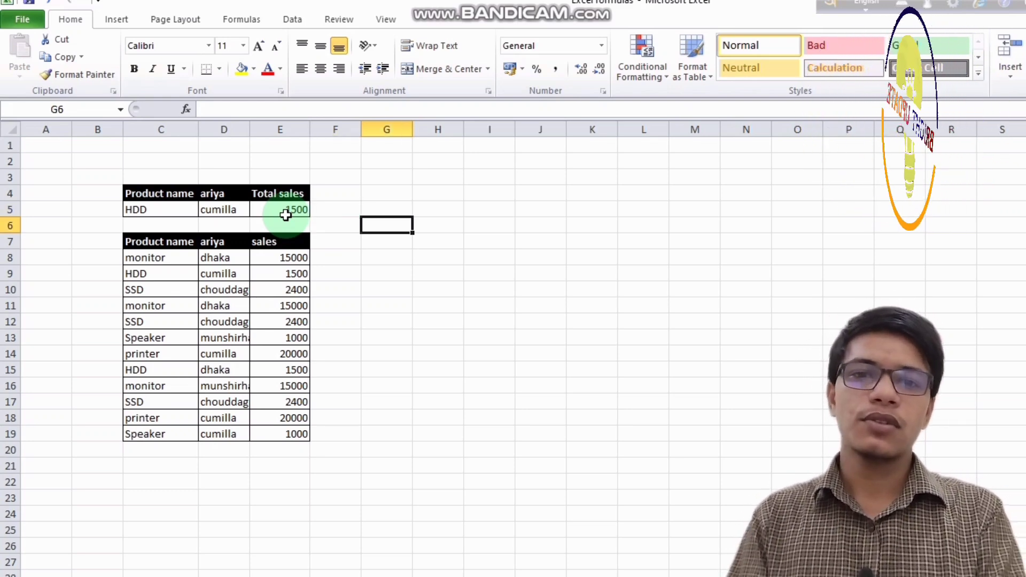